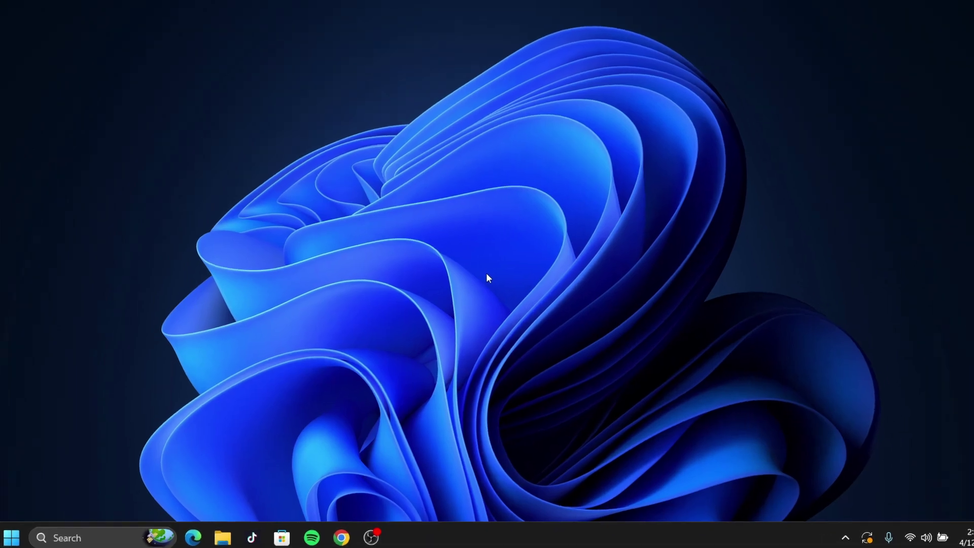
Step: Launch Control Panel by searching 'control panel' from the Start menu
{"action": "key", "text": "super"}
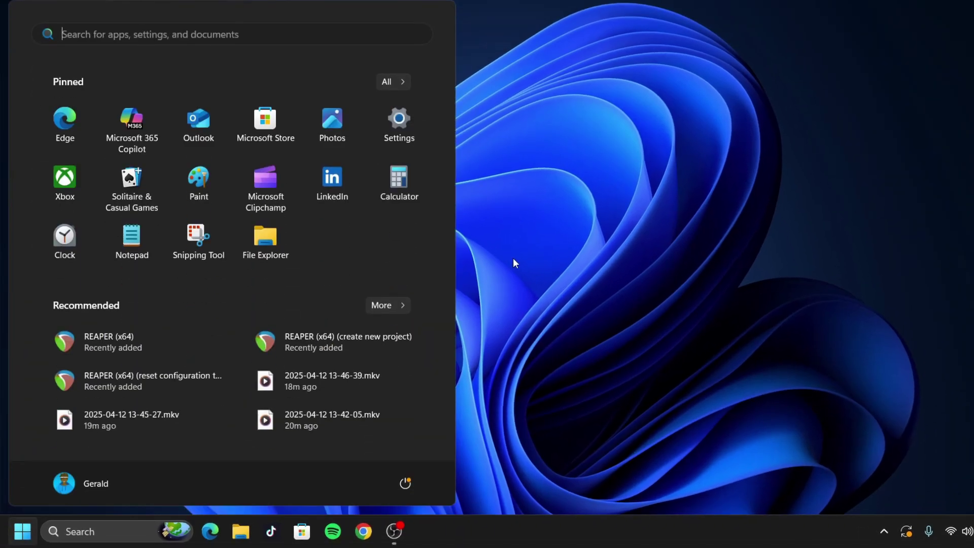
{"action": "type", "text": "control"}
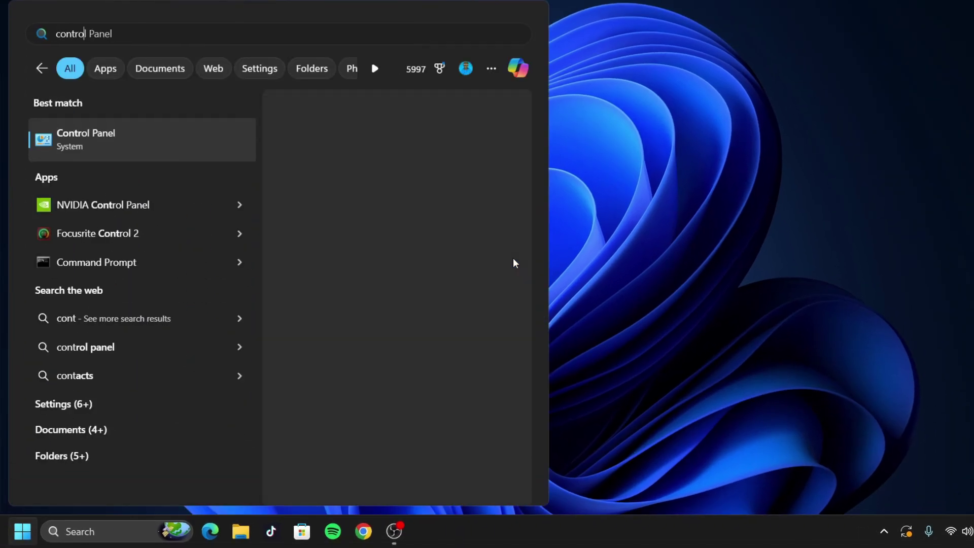
{"action": "type", "text": " panel"}
{"action": "key", "text": "Return"}
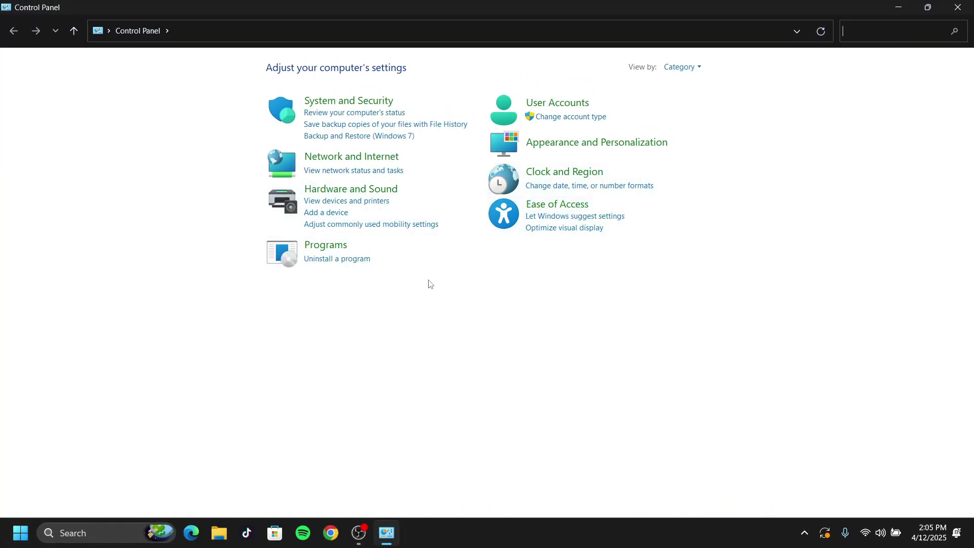
Step: Go to Network and Internet, then into Network and Sharing Center
{"action": "left_click", "coordinate": [358, 162]}
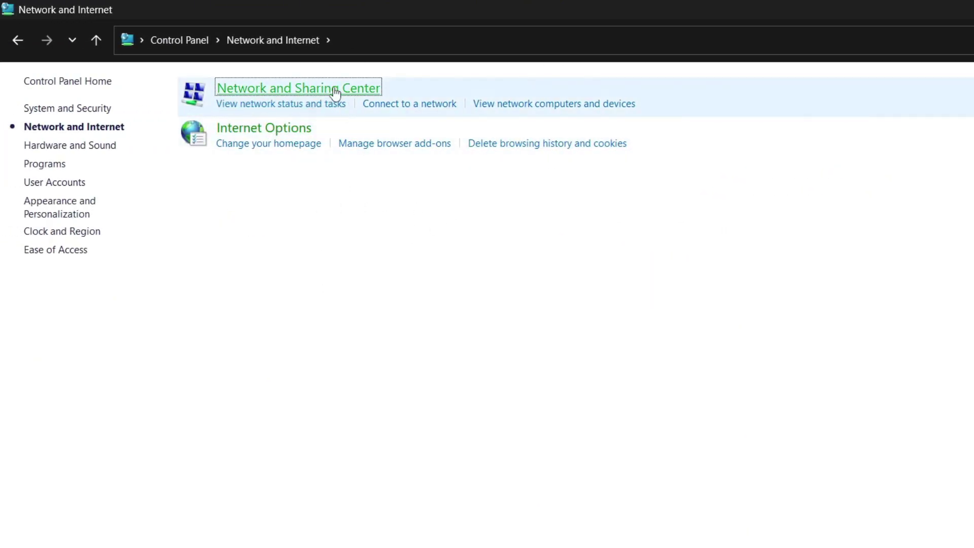
{"action": "left_click", "coordinate": [336, 90]}
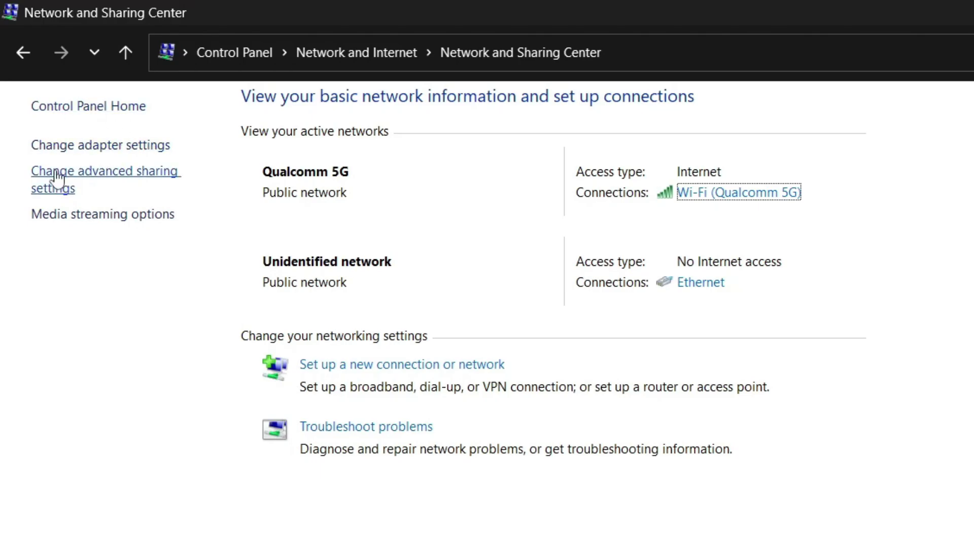
Step: Open Change adapter settings to list the Ethernet, Ethernet 2, Bluetooth and Wi-Fi connections
{"action": "left_click", "coordinate": [99, 148]}
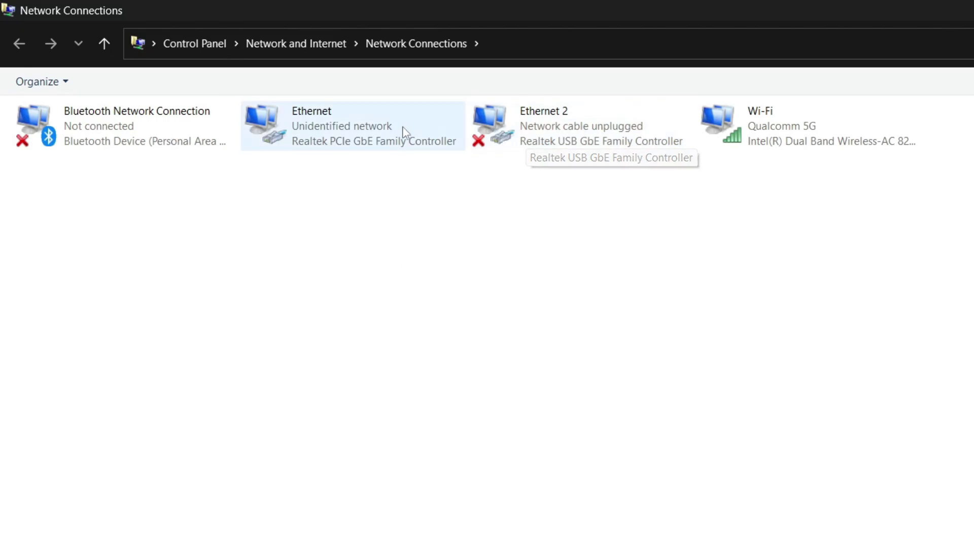
Step: Open the Ethernet connection's Realtek PCIe GbE Family Controller properties on the Power Management page
{"action": "left_click", "coordinate": [376, 144]}
{"action": "right_click", "coordinate": [374, 137]}
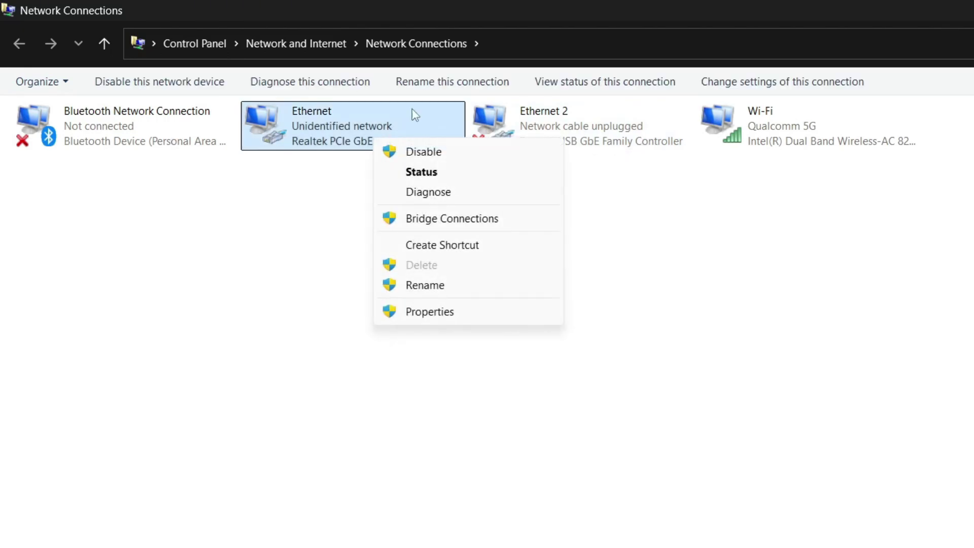
{"action": "left_click", "coordinate": [437, 313]}
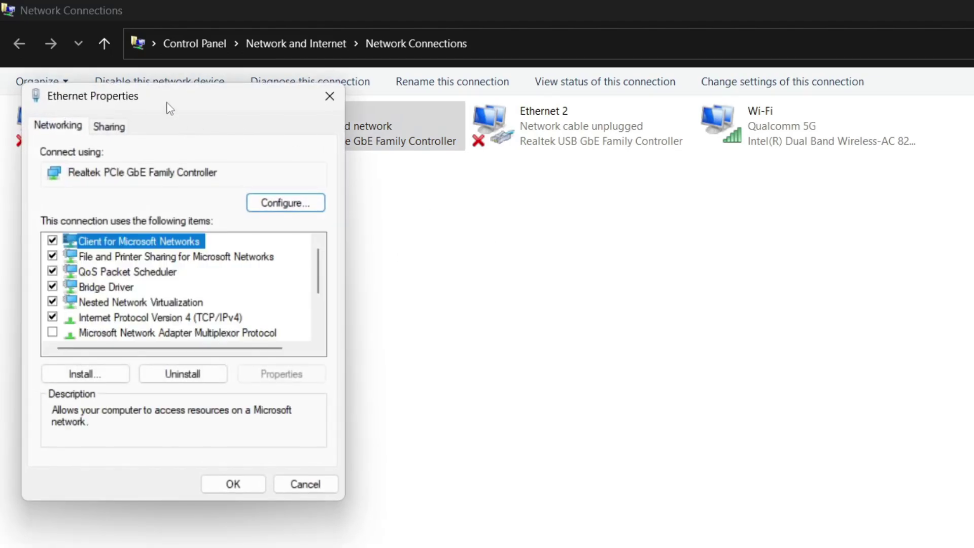
{"action": "left_click_drag", "start_coordinate": [167, 101], "coordinate": [636, 159]}
{"action": "left_click_drag", "start_coordinate": [509, 91], "coordinate": [496, 103]}
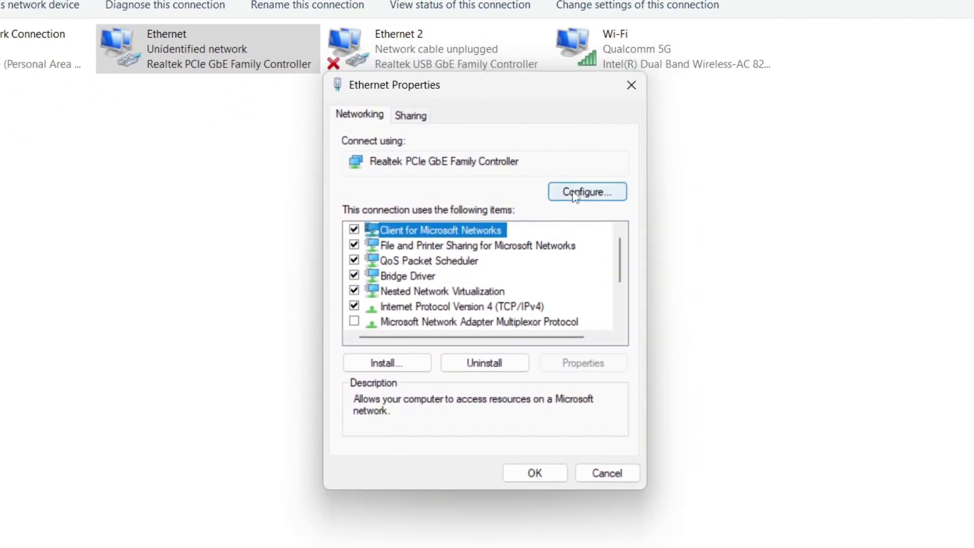
{"action": "left_click", "coordinate": [574, 195]}
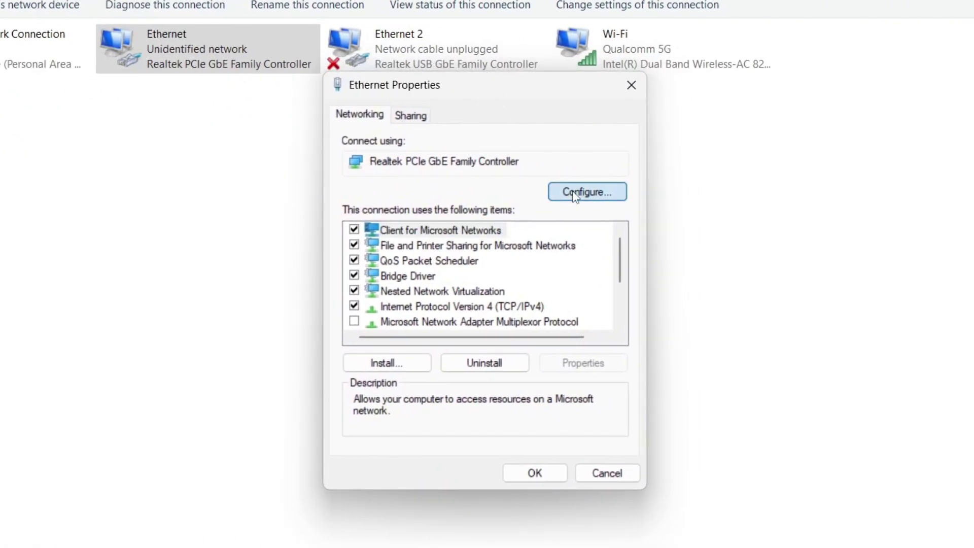
{"action": "left_click_drag", "start_coordinate": [265, 18], "coordinate": [534, 86]}
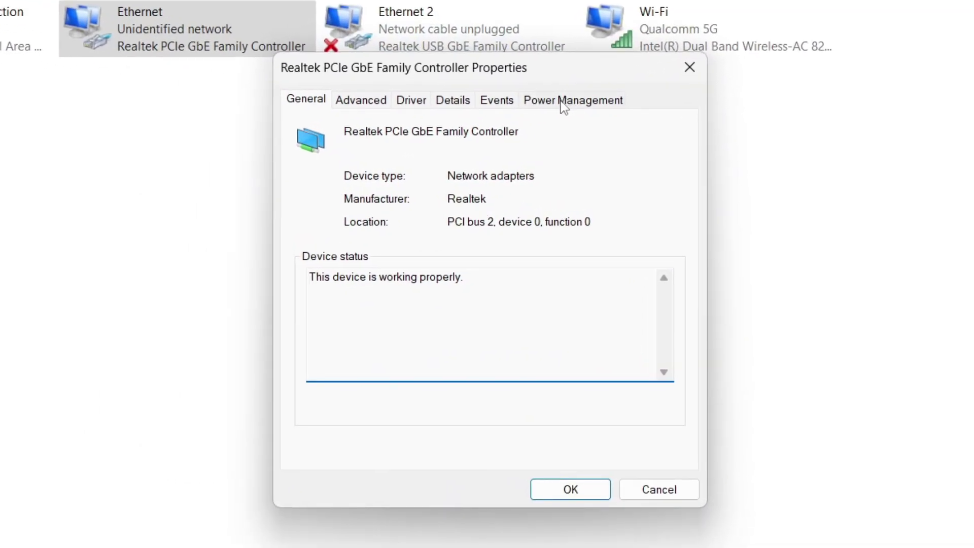
{"action": "left_click", "coordinate": [565, 104]}
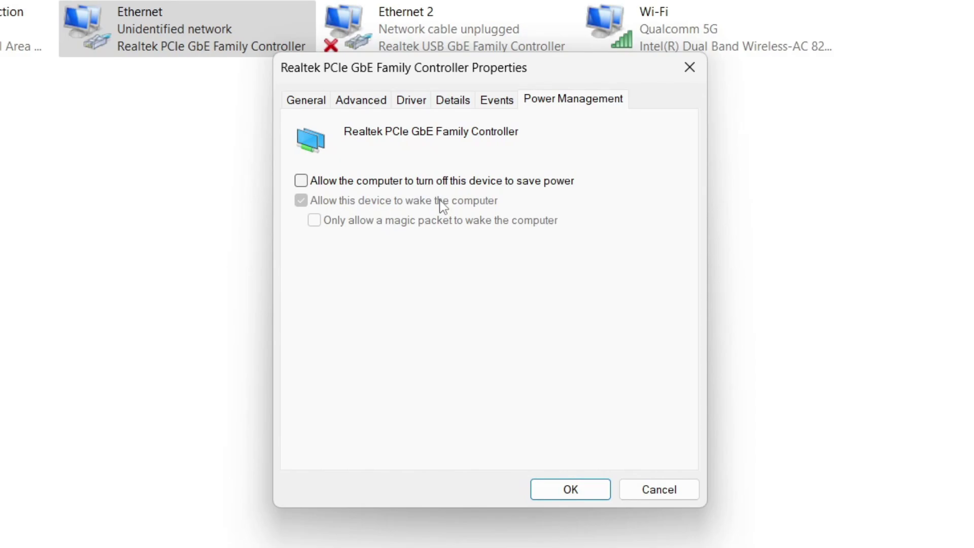
Step: Apply the power setting with OK and reopen the Realtek adapter's properties from Ethernet Properties
{"action": "left_click", "coordinate": [590, 492]}
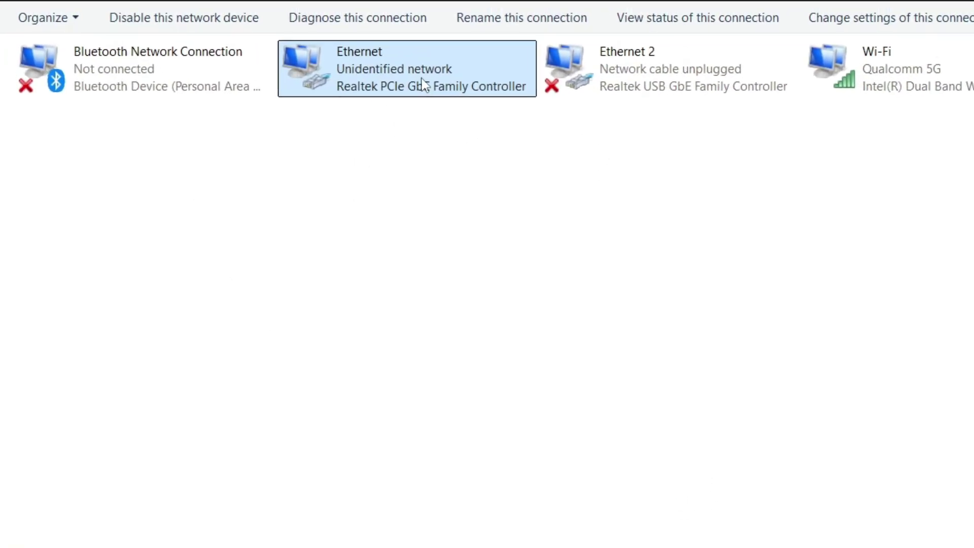
{"action": "right_click", "coordinate": [386, 54]}
{"action": "left_click", "coordinate": [538, 336]}
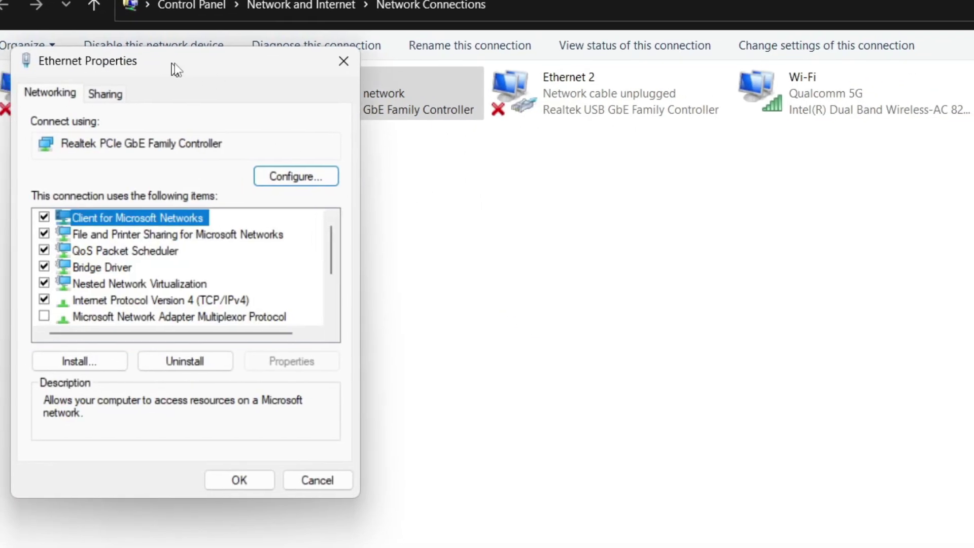
{"action": "left_click_drag", "start_coordinate": [174, 68], "coordinate": [660, 138]}
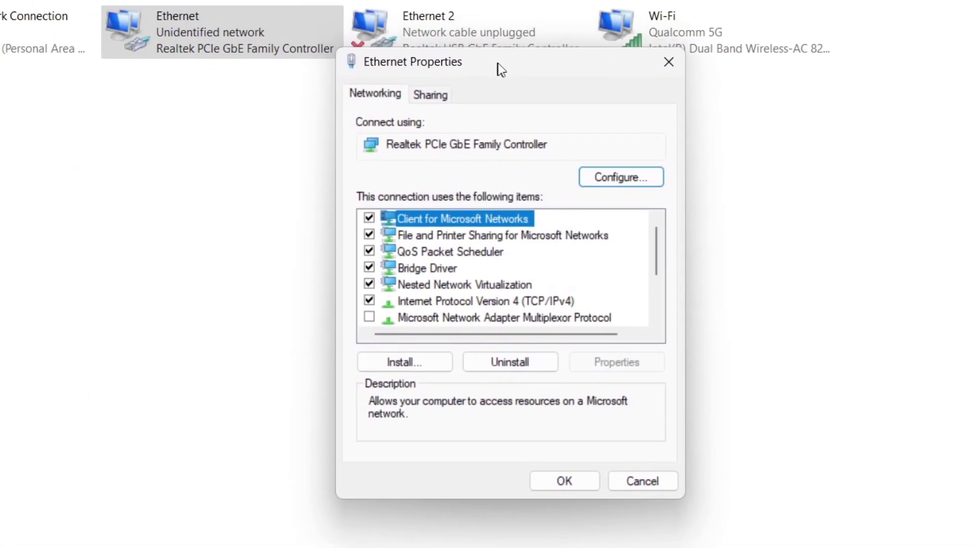
{"action": "left_click", "coordinate": [610, 175]}
{"action": "left_click_drag", "start_coordinate": [229, 12], "coordinate": [567, 82]}
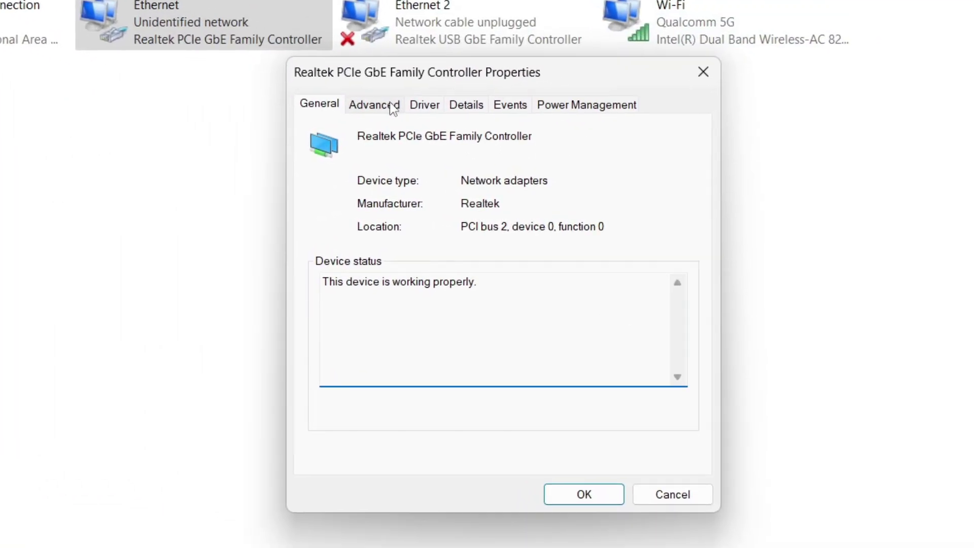
Step: Show the Realtek adapter's Advanced driver properties and scroll through the property list
{"action": "left_click", "coordinate": [392, 106]}
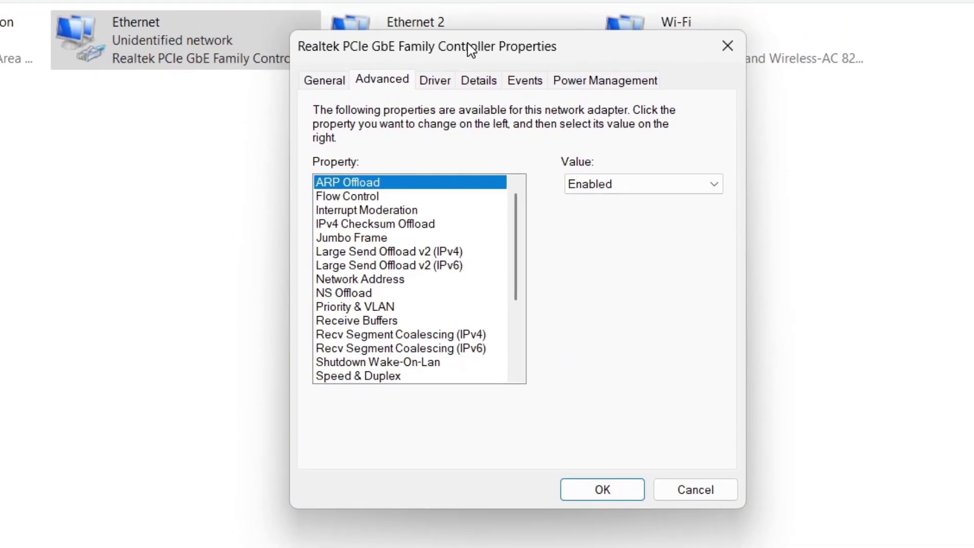
{"action": "left_click_drag", "start_coordinate": [471, 49], "coordinate": [473, 50]}
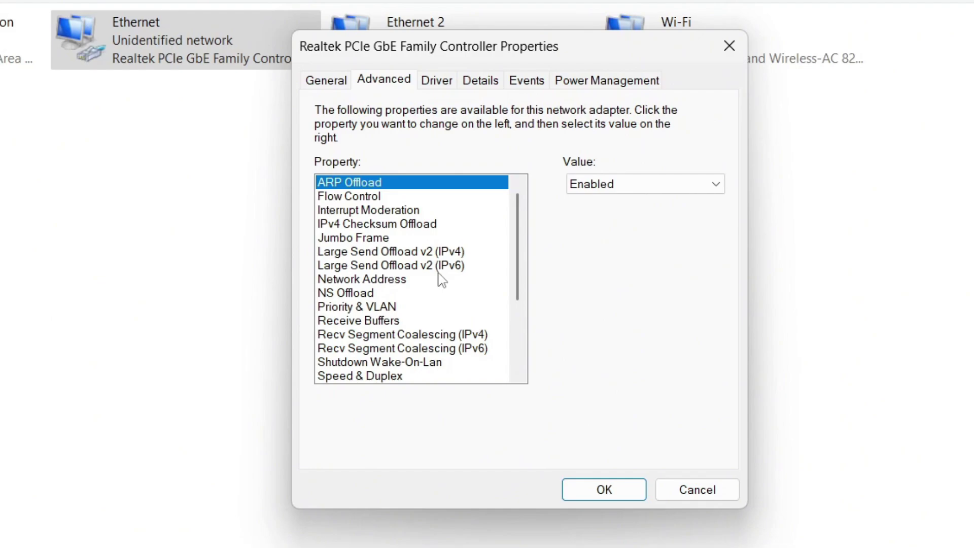
{"action": "scroll", "coordinate": [440, 281], "scroll_direction": "down", "scroll_amount": 3}
{"action": "scroll", "coordinate": [440, 281], "scroll_direction": "up", "scroll_amount": 2}
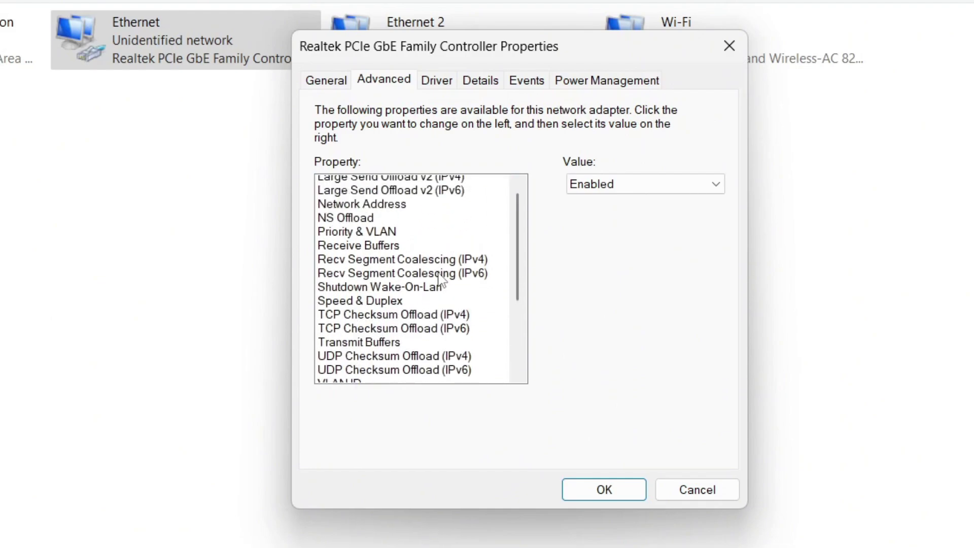
{"action": "scroll", "coordinate": [440, 281], "scroll_direction": "up", "scroll_amount": 2}
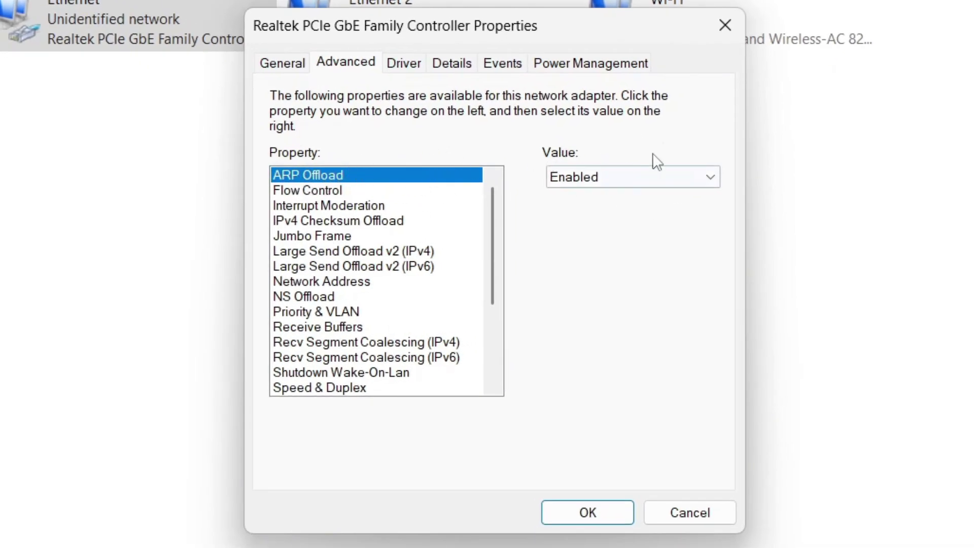
Step: Set ARP Offload and Flow Control to Disabled
{"action": "left_click", "coordinate": [624, 177]}
{"action": "left_click", "coordinate": [615, 201]}
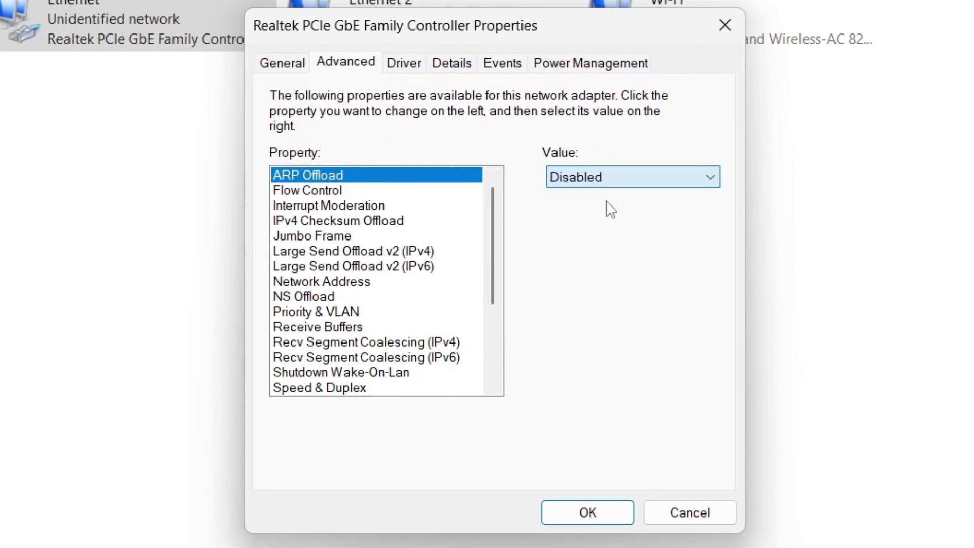
{"action": "left_click", "coordinate": [317, 194]}
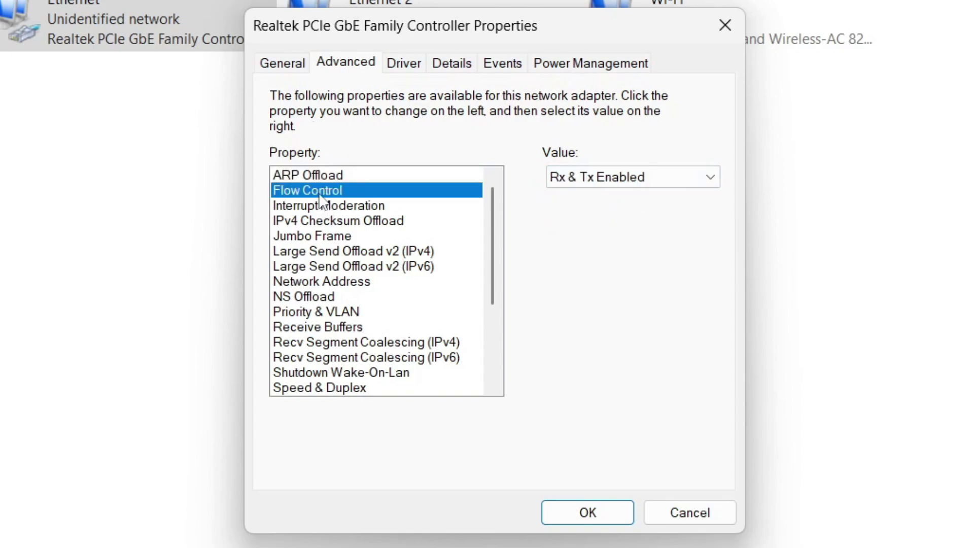
{"action": "left_click", "coordinate": [583, 179]}
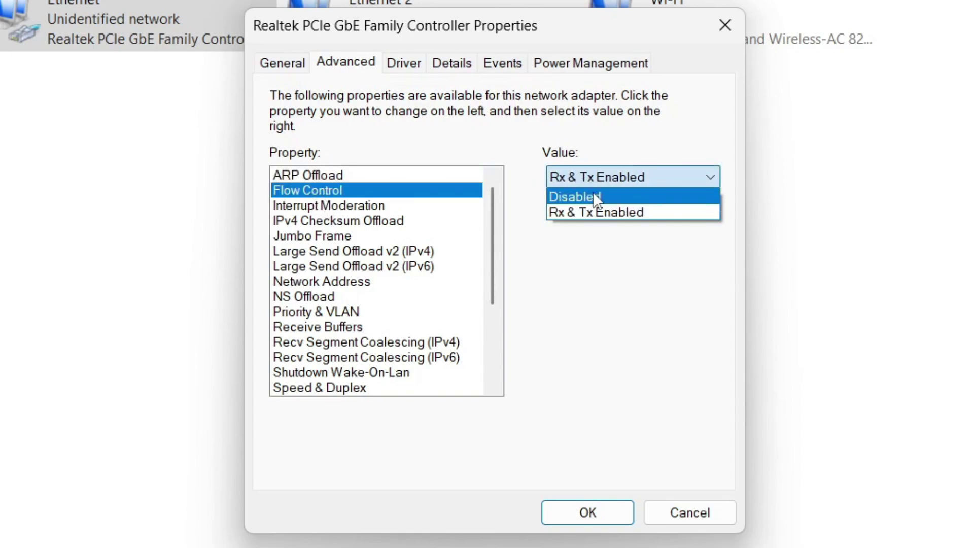
{"action": "left_click", "coordinate": [593, 196]}
Step: Set Interrupt Moderation to Disabled
{"action": "left_click", "coordinate": [333, 206]}
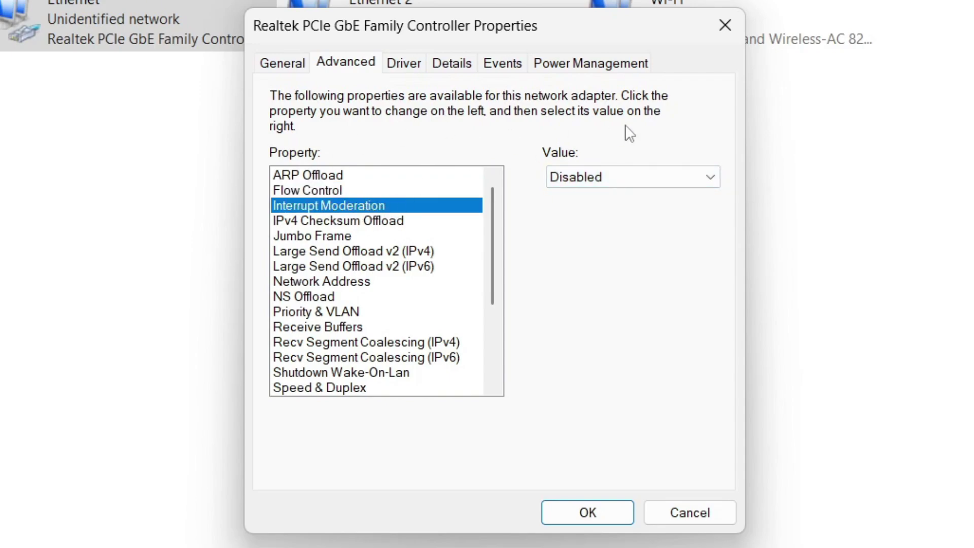
{"action": "left_click", "coordinate": [602, 180]}
{"action": "left_click", "coordinate": [581, 211]}
{"action": "left_click", "coordinate": [584, 180]}
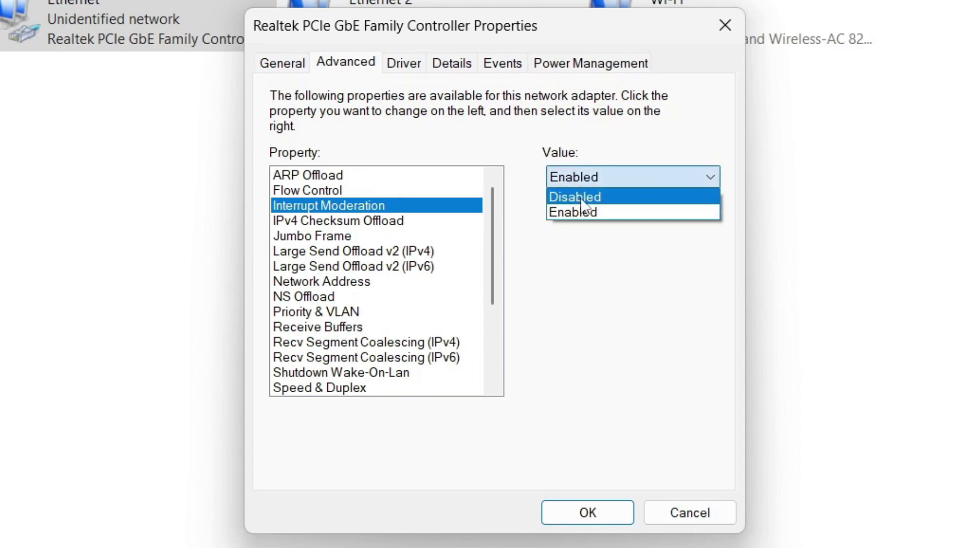
{"action": "left_click", "coordinate": [581, 199]}
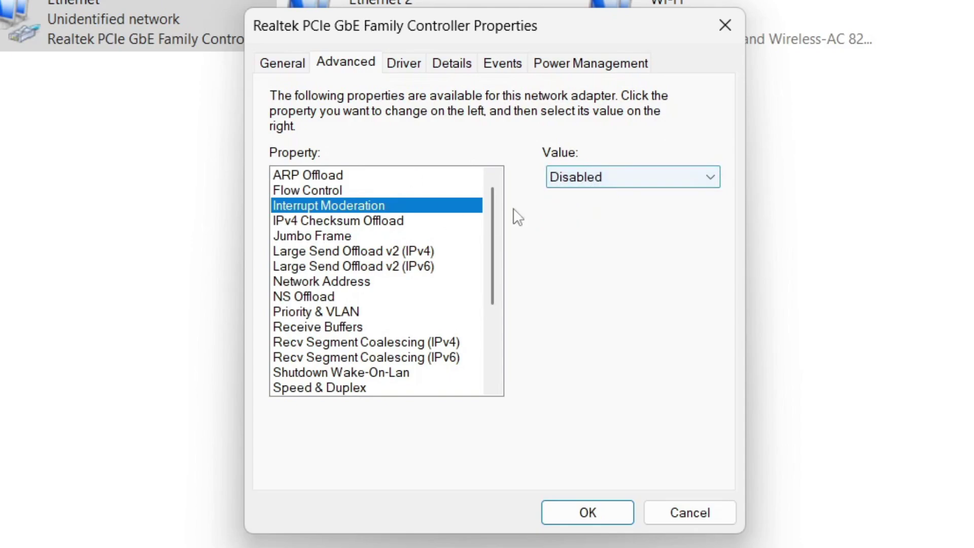
Step: Disable IPv4 Checksum Offload and bring up the Jumbo Frame size choices
{"action": "left_click", "coordinate": [334, 222]}
{"action": "left_click", "coordinate": [627, 176]}
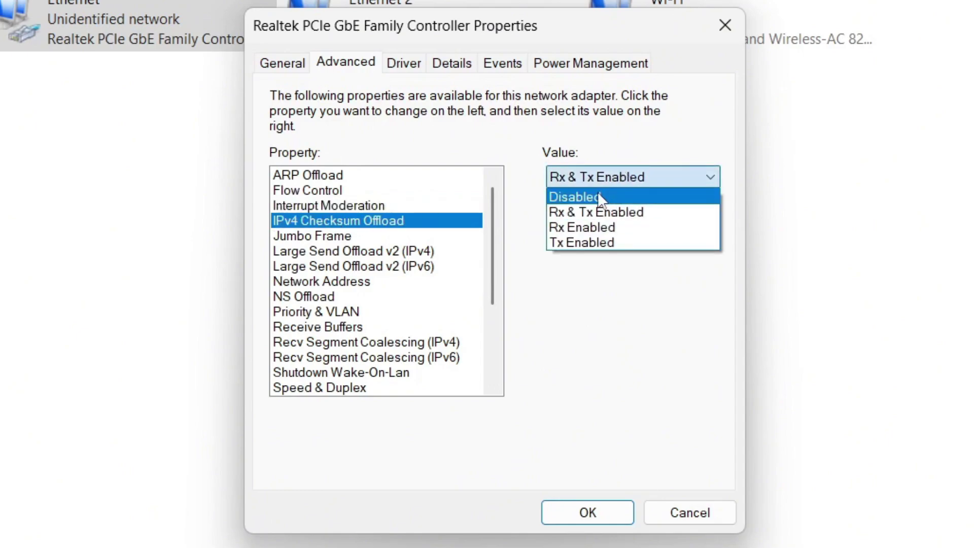
{"action": "left_click", "coordinate": [591, 198]}
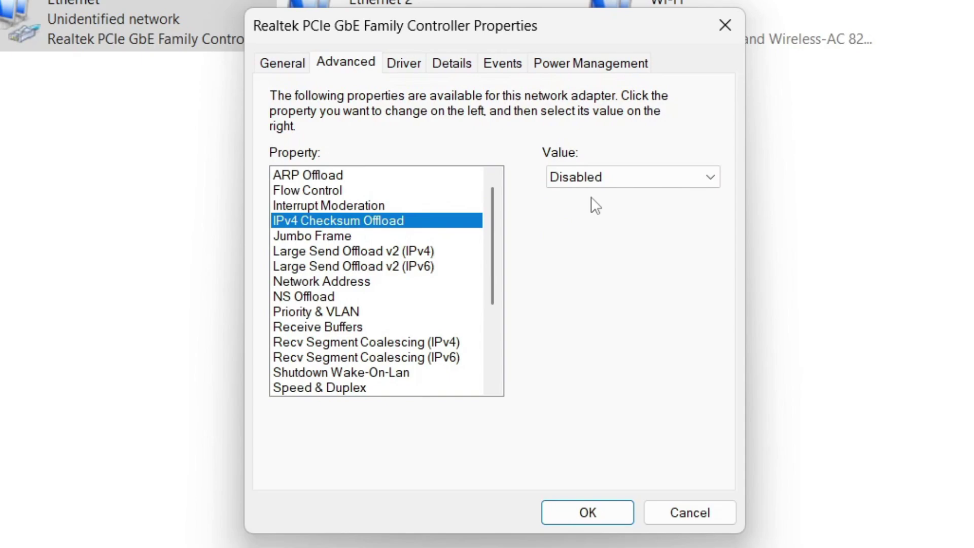
{"action": "left_click", "coordinate": [340, 237]}
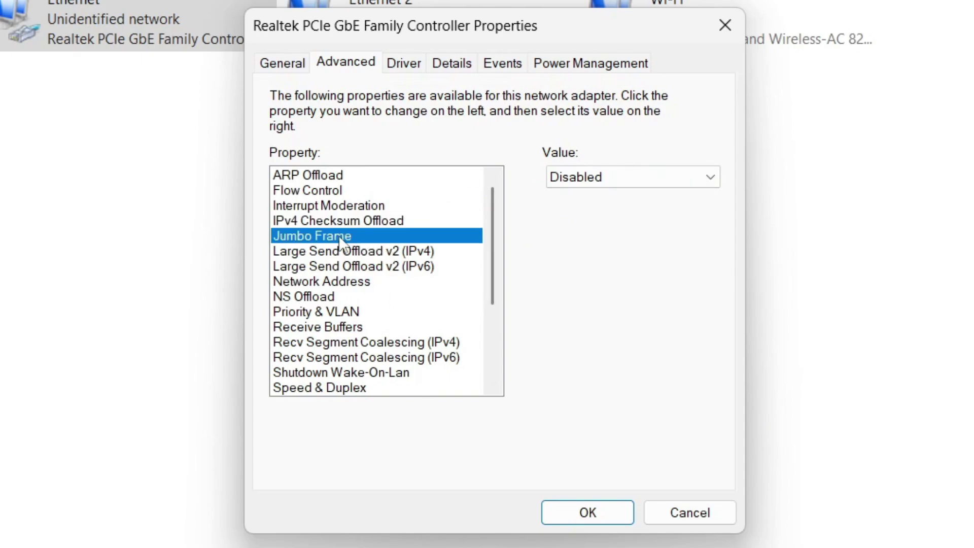
{"action": "left_click", "coordinate": [584, 181]}
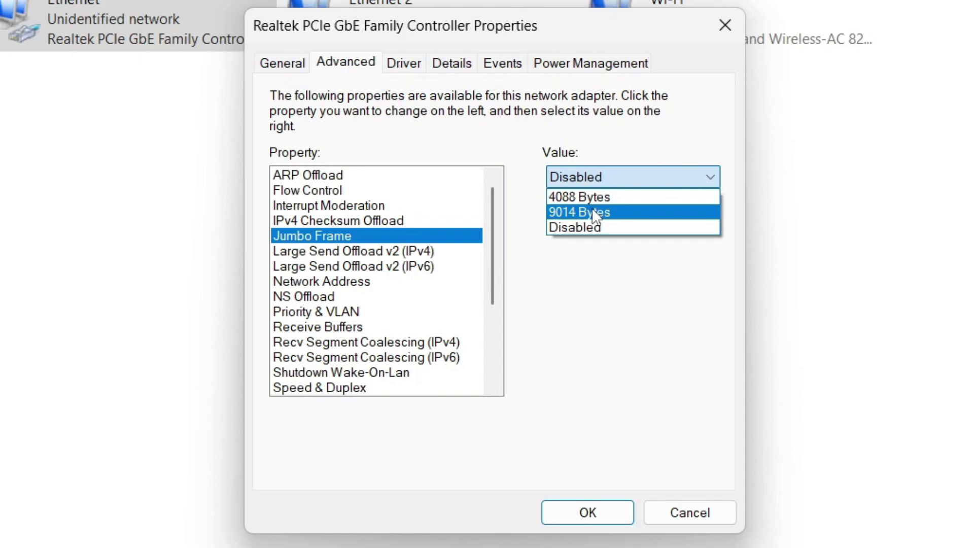
Step: Set Jumbo Frame to 9014 Bytes and disable Large Send Offload v2 for IPv4 and IPv6
{"action": "left_click", "coordinate": [591, 212]}
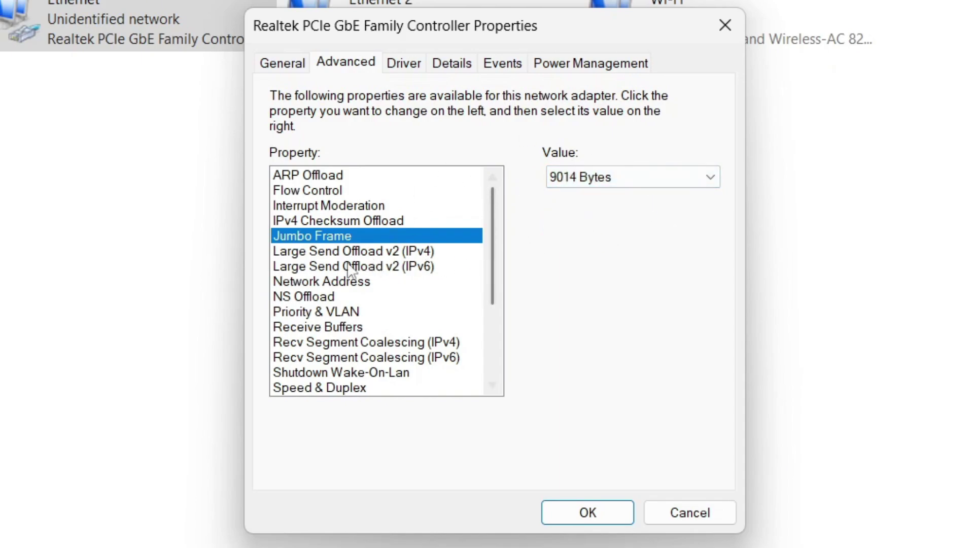
{"action": "left_click", "coordinate": [323, 252]}
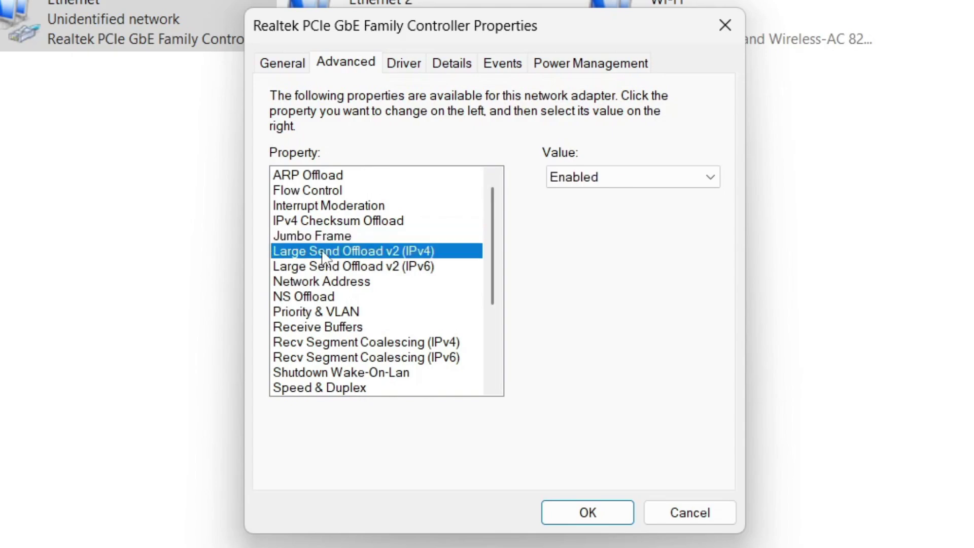
{"action": "left_click", "coordinate": [565, 185]}
{"action": "left_click", "coordinate": [573, 194]}
{"action": "left_click", "coordinate": [356, 267]}
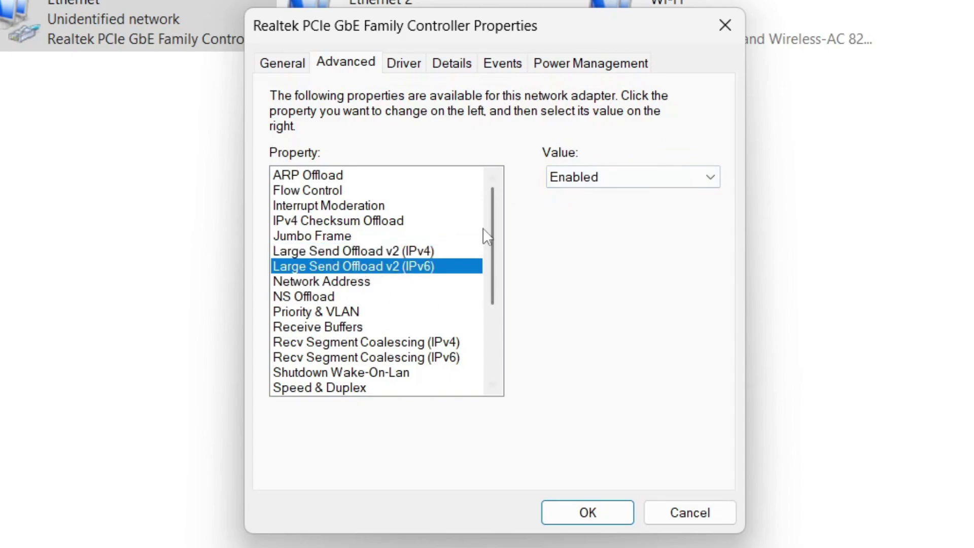
{"action": "left_click", "coordinate": [583, 182]}
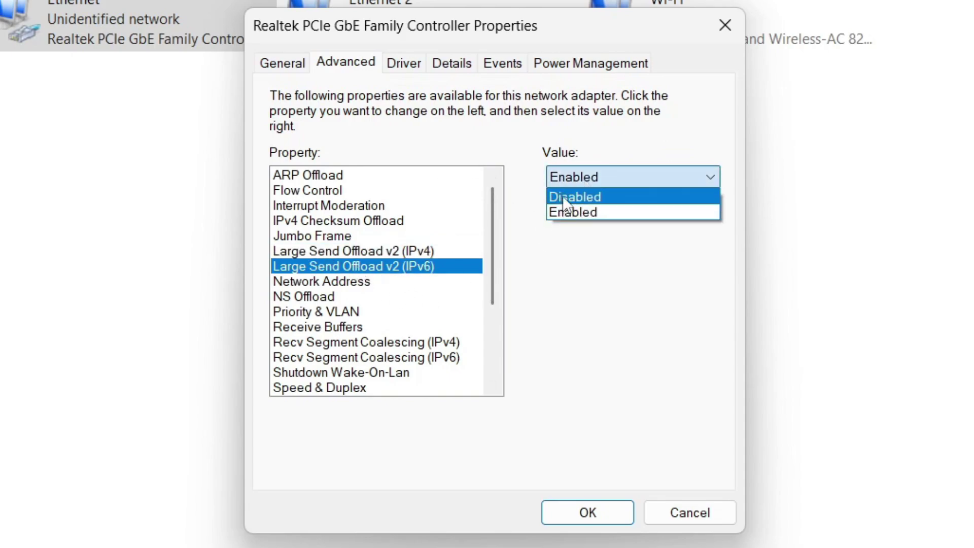
{"action": "left_click", "coordinate": [567, 199]}
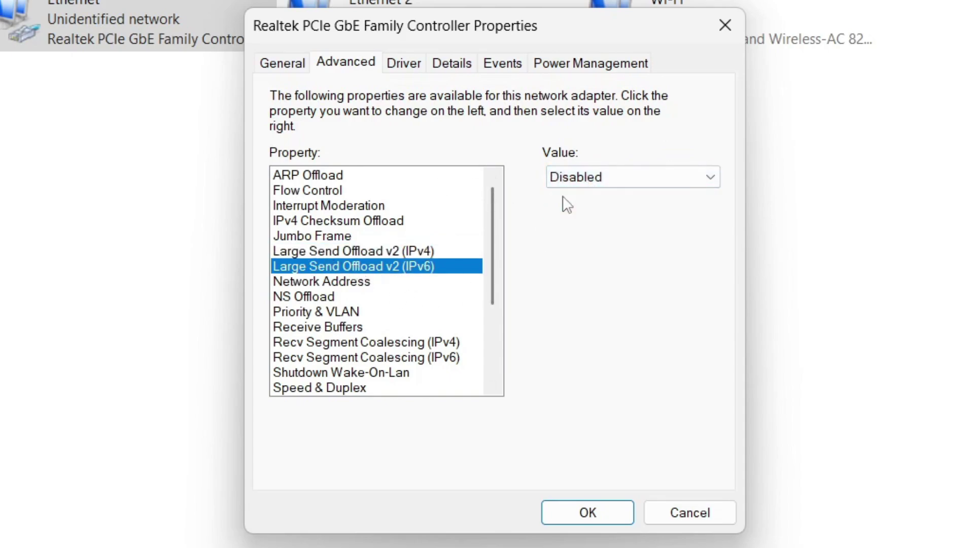
Step: Look over Network Address, then set NS Offload to Disabled
{"action": "left_click", "coordinate": [342, 282]}
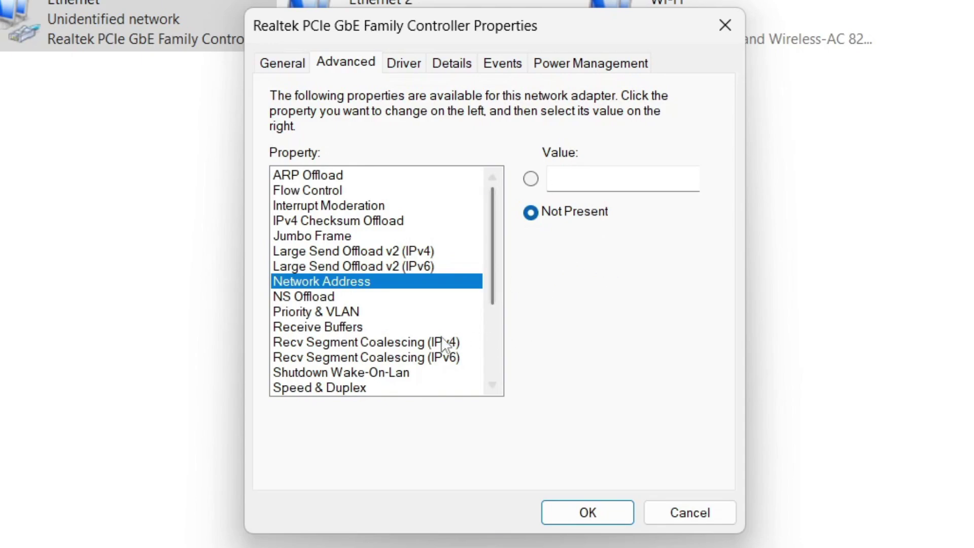
{"action": "left_click", "coordinate": [319, 299]}
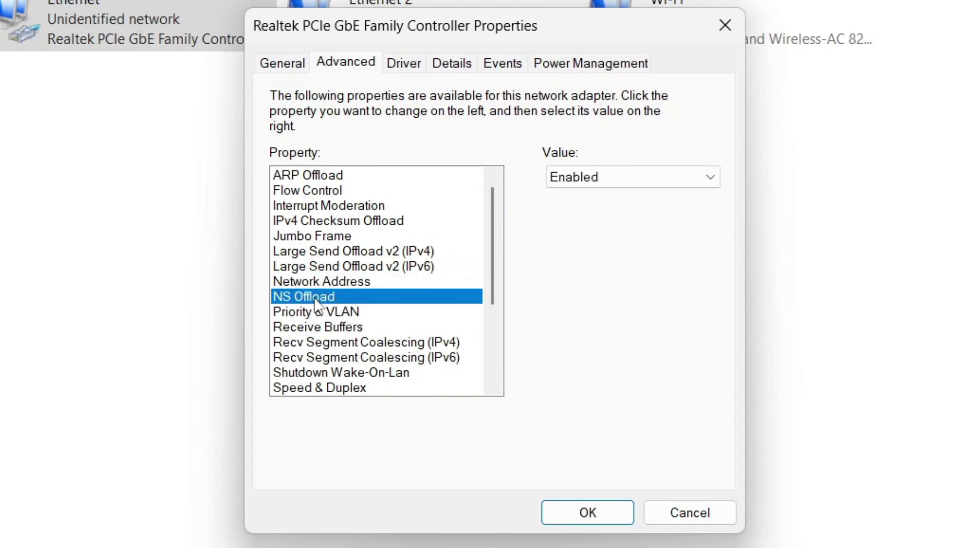
{"action": "left_click", "coordinate": [607, 178]}
{"action": "left_click", "coordinate": [586, 195]}
{"action": "scroll", "coordinate": [393, 332], "scroll_direction": "down", "scroll_amount": 2}
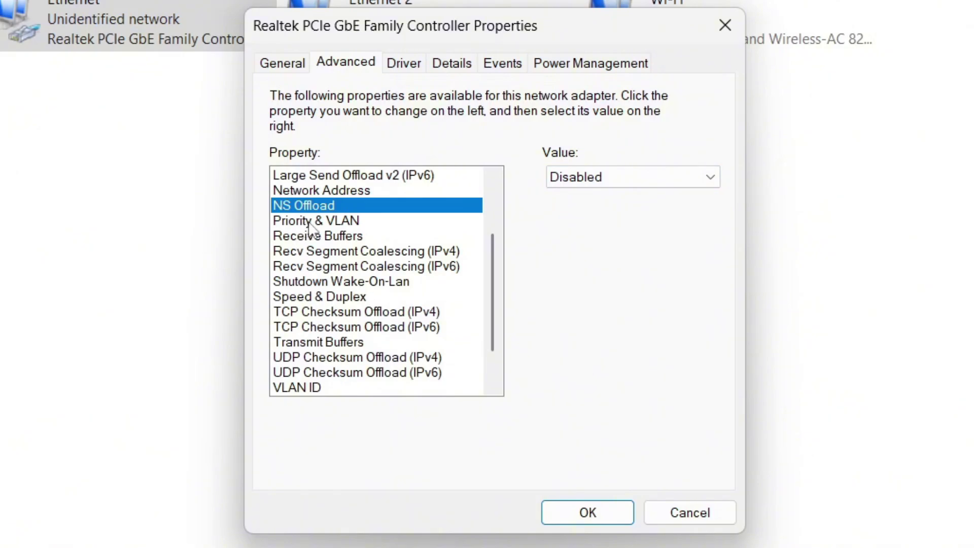
Step: Leave Priority & VLAN set to Enabled
{"action": "left_click", "coordinate": [310, 222]}
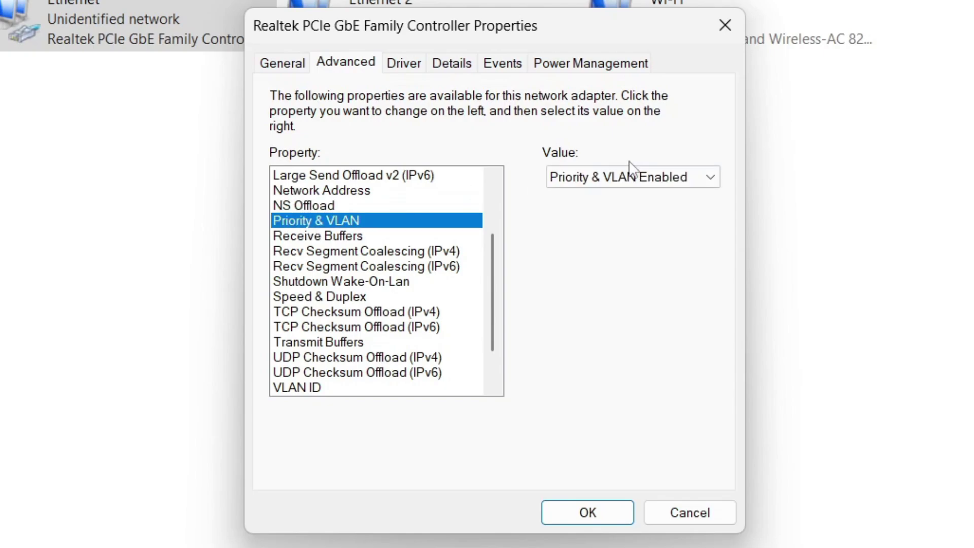
{"action": "left_click", "coordinate": [627, 177]}
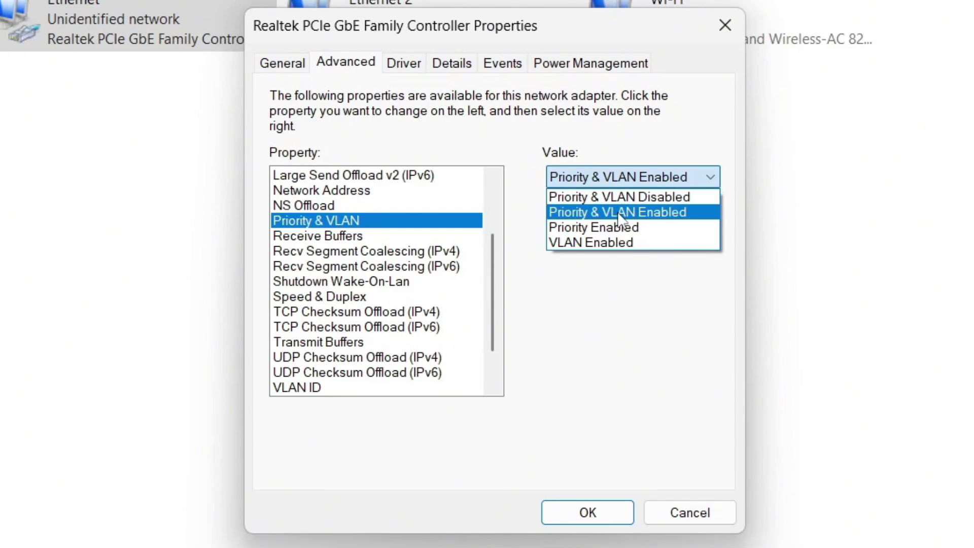
{"action": "left_click", "coordinate": [619, 214]}
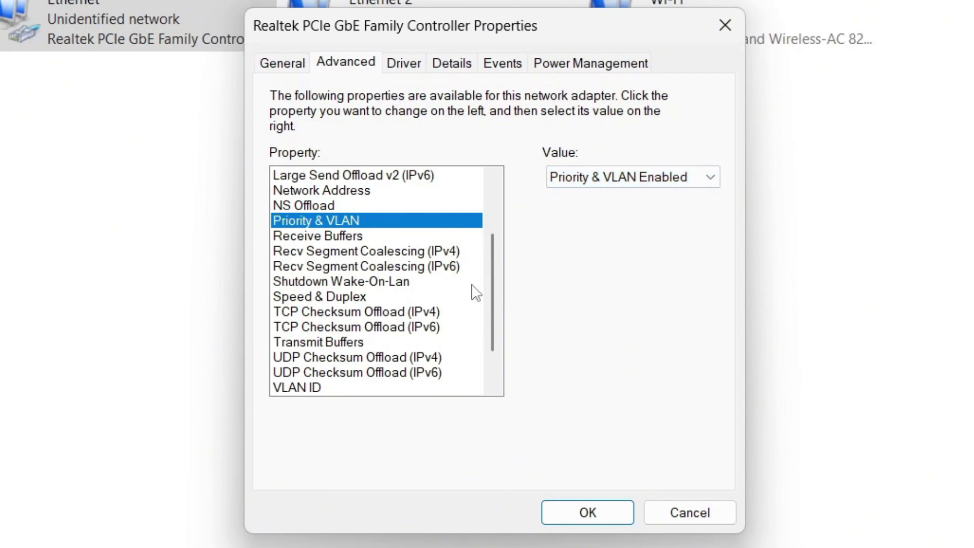
{"action": "left_click", "coordinate": [550, 181]}
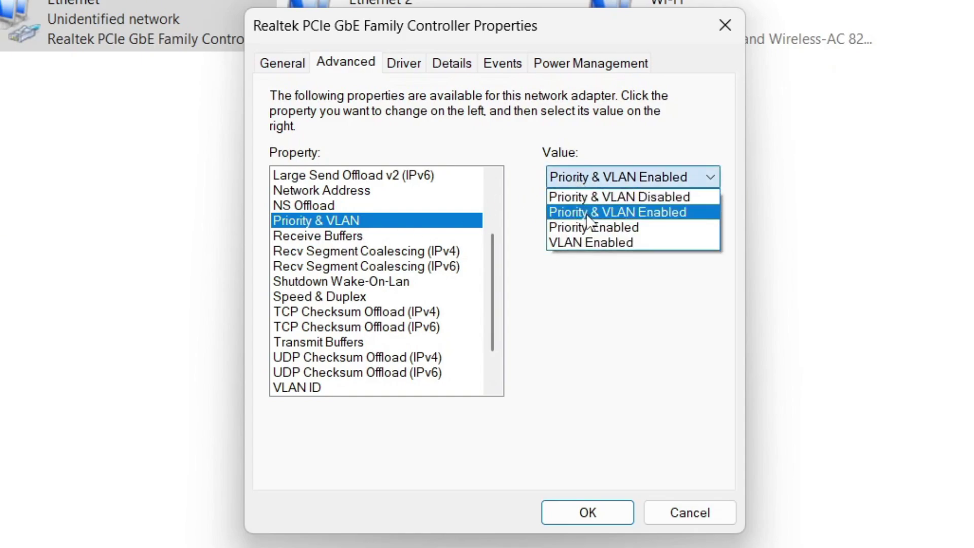
{"action": "left_click", "coordinate": [567, 345]}
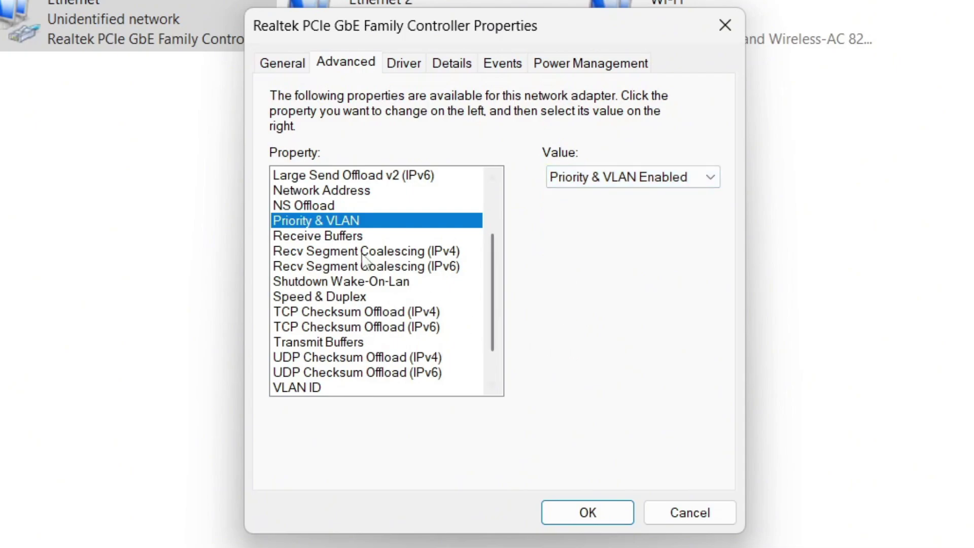
Step: Try 2000 Receive Buffers, dismiss the out-of-range error, and enter 512 instead
{"action": "left_click", "coordinate": [318, 237]}
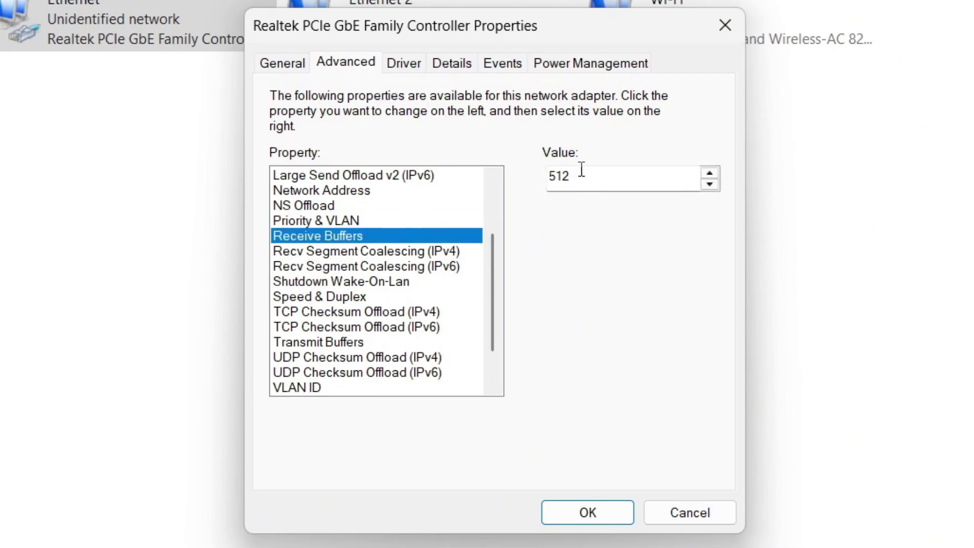
{"action": "left_click_drag", "start_coordinate": [579, 172], "coordinate": [550, 176]}
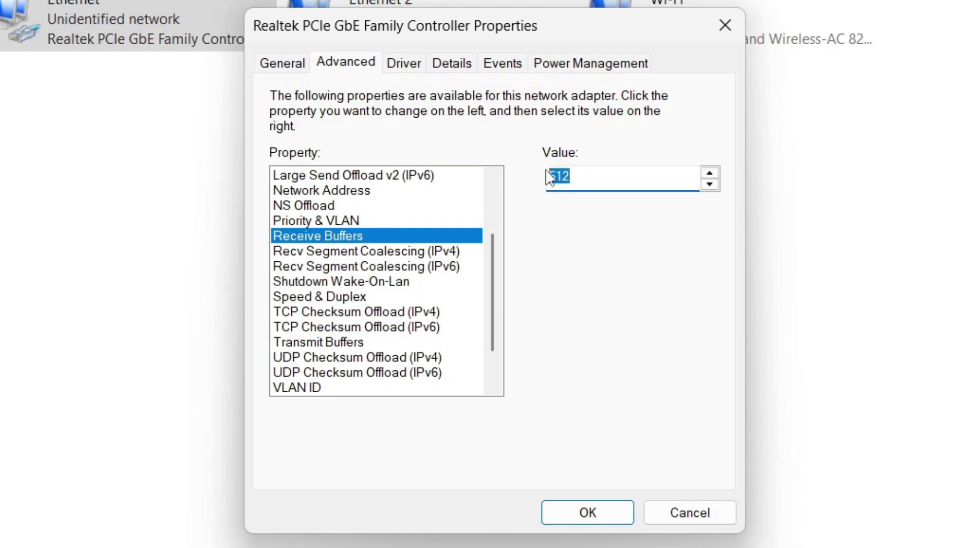
{"action": "type", "text": "2000"}
{"action": "key", "text": "Return"}
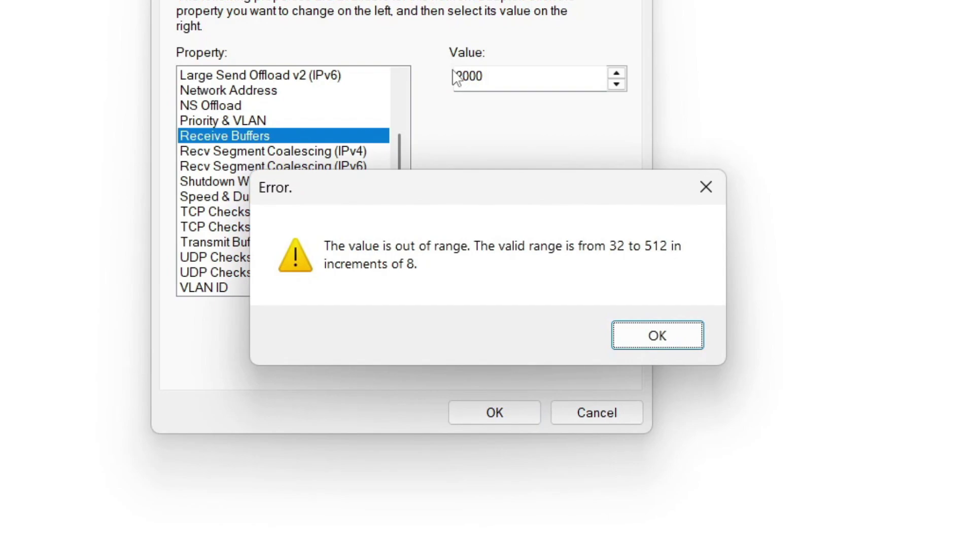
{"action": "left_click_drag", "start_coordinate": [499, 191], "coordinate": [445, 92]}
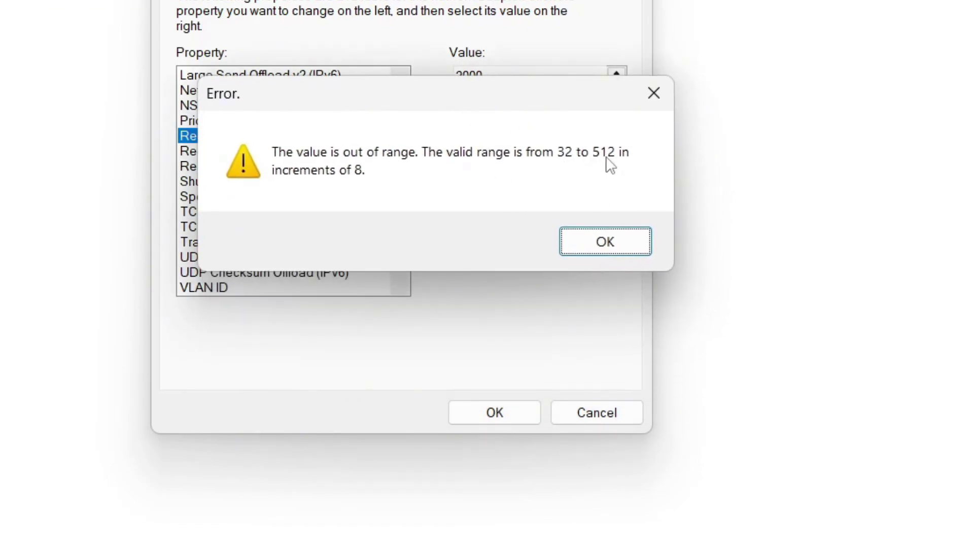
{"action": "left_click", "coordinate": [588, 239]}
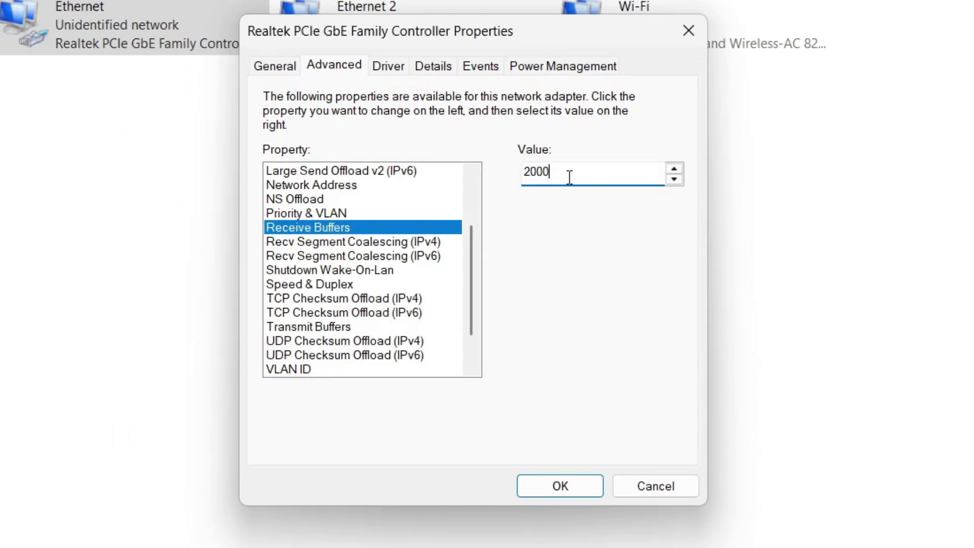
{"action": "left_click_drag", "start_coordinate": [569, 177], "coordinate": [522, 176]}
{"action": "type", "text": "512"}
{"action": "left_click", "coordinate": [310, 243]}
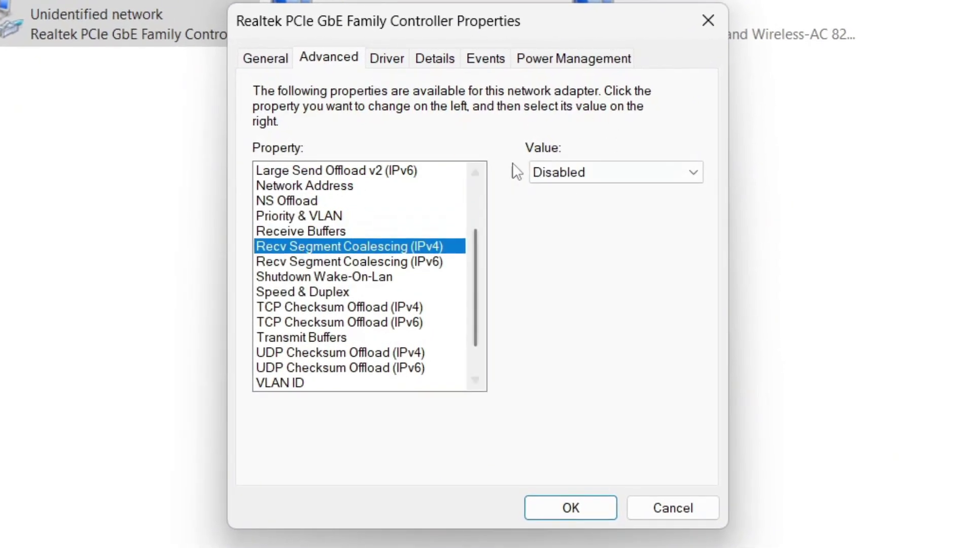
Step: Change Speed & Duplex from Auto Negotiation to 100 Mbps Full Duplex
{"action": "left_click", "coordinate": [356, 264]}
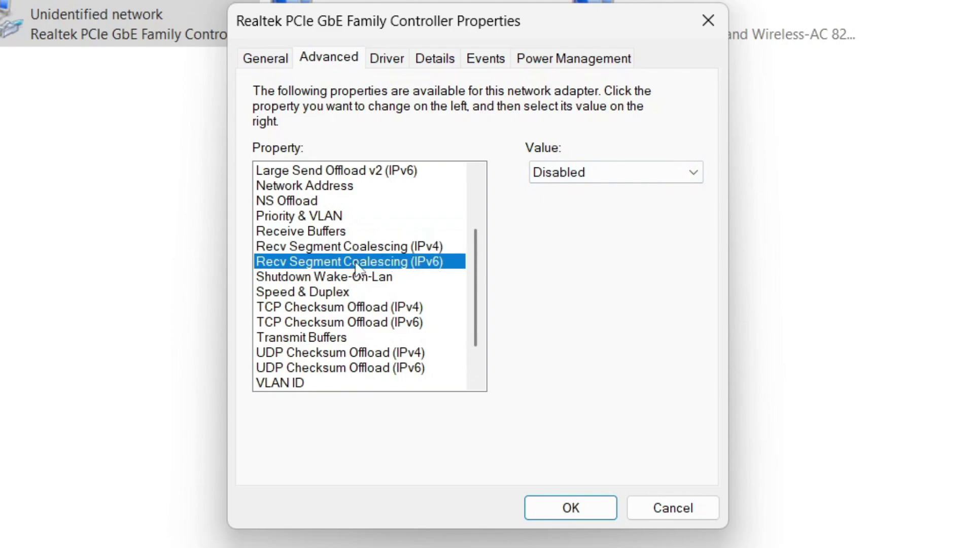
{"action": "scroll", "coordinate": [358, 269], "scroll_direction": "down", "scroll_amount": 1}
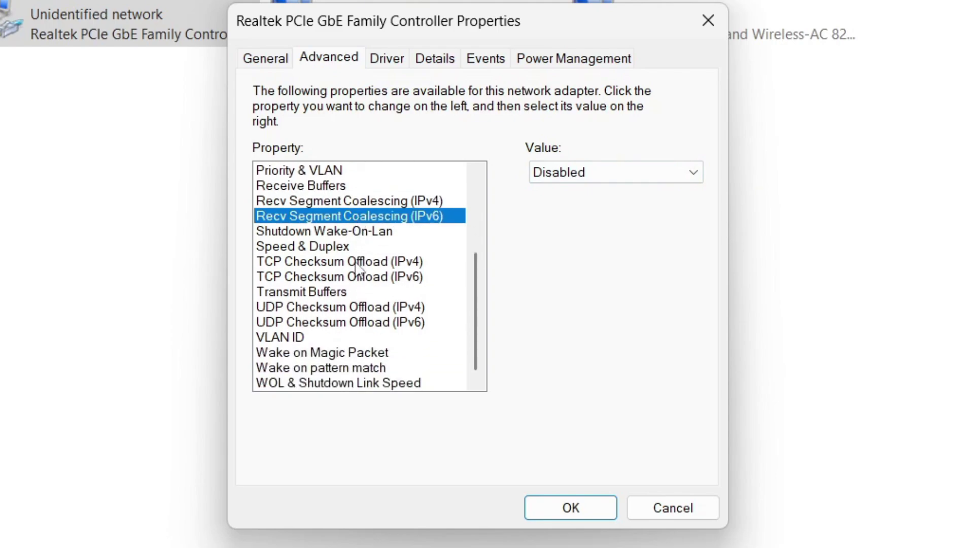
{"action": "left_click", "coordinate": [329, 234]}
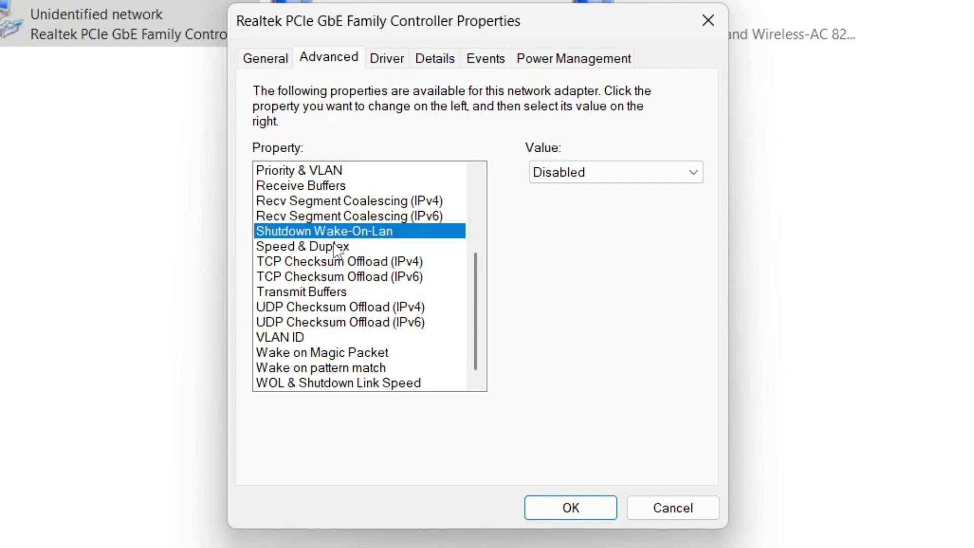
{"action": "left_click", "coordinate": [336, 248]}
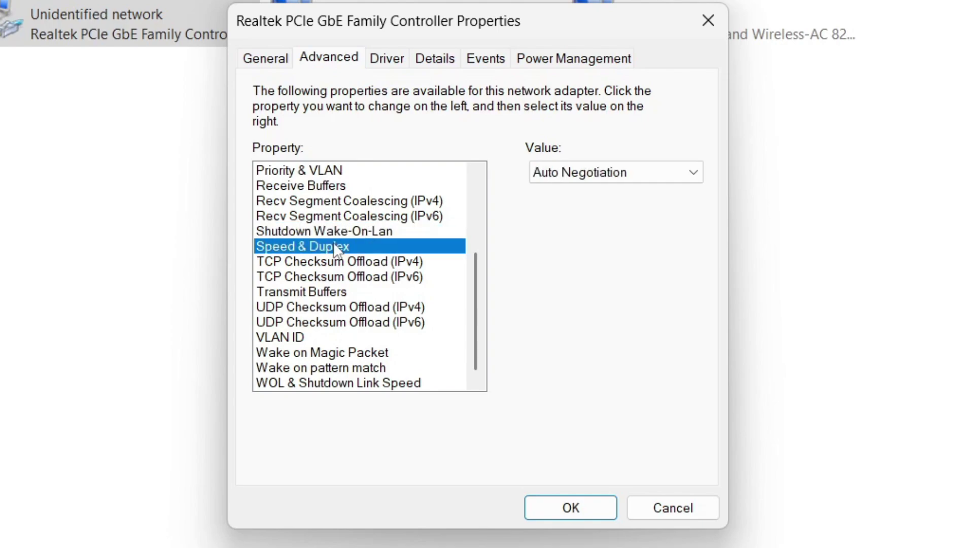
{"action": "left_click", "coordinate": [665, 176]}
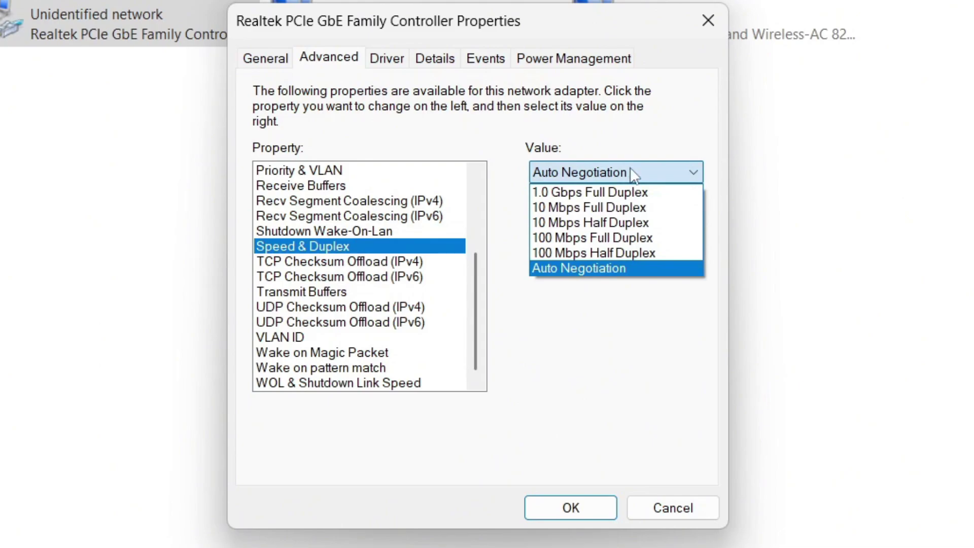
{"action": "left_click", "coordinate": [619, 239]}
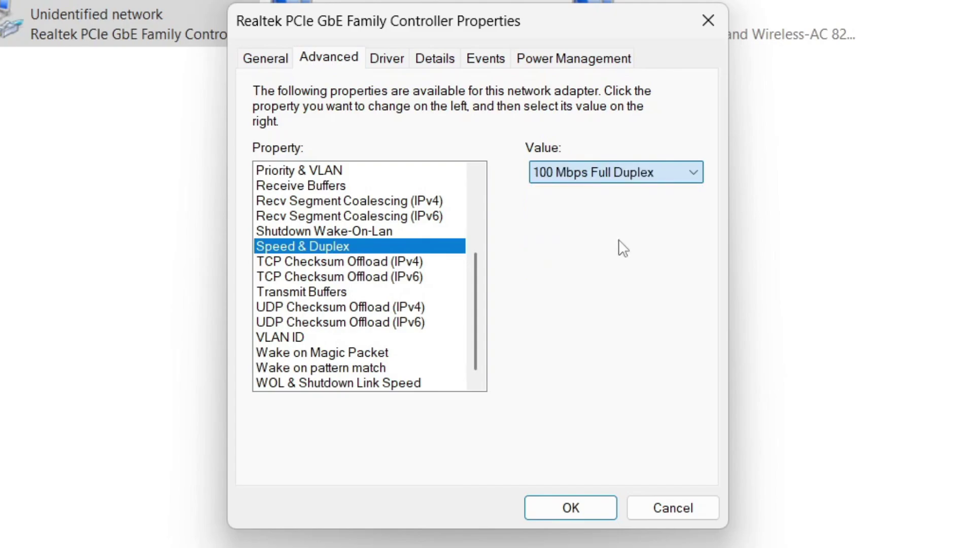
{"action": "left_click", "coordinate": [620, 177]}
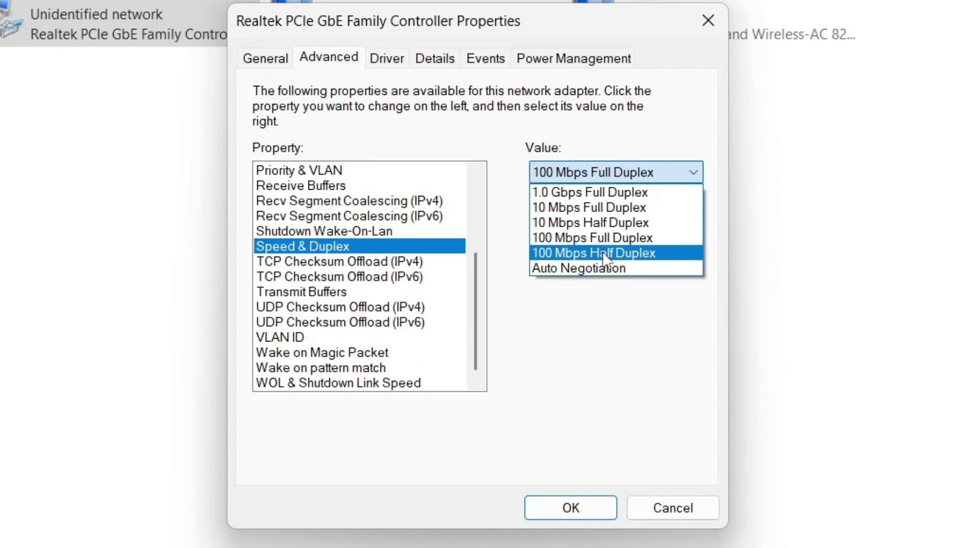
{"action": "left_click", "coordinate": [612, 238]}
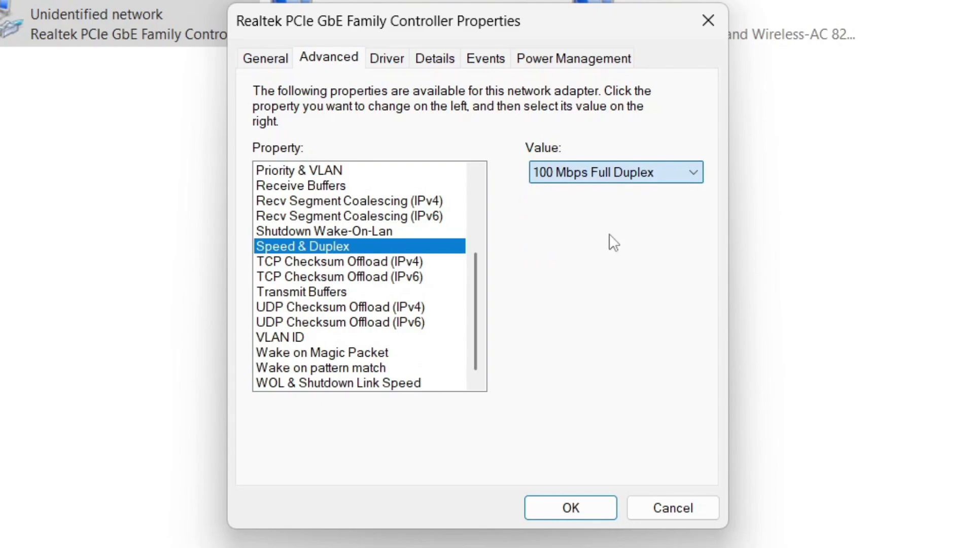
{"action": "left_click", "coordinate": [375, 260]}
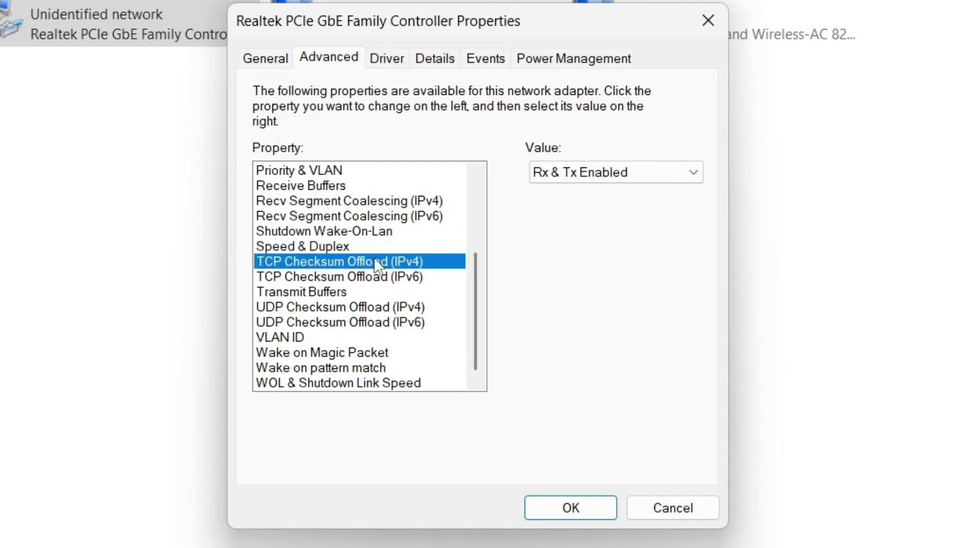
Step: Keep TCP Checksum Offload (IPv4) at Rx & Tx Enabled; set Transmit Buffers to 128 after 2000 is rejected
{"action": "left_click", "coordinate": [582, 175]}
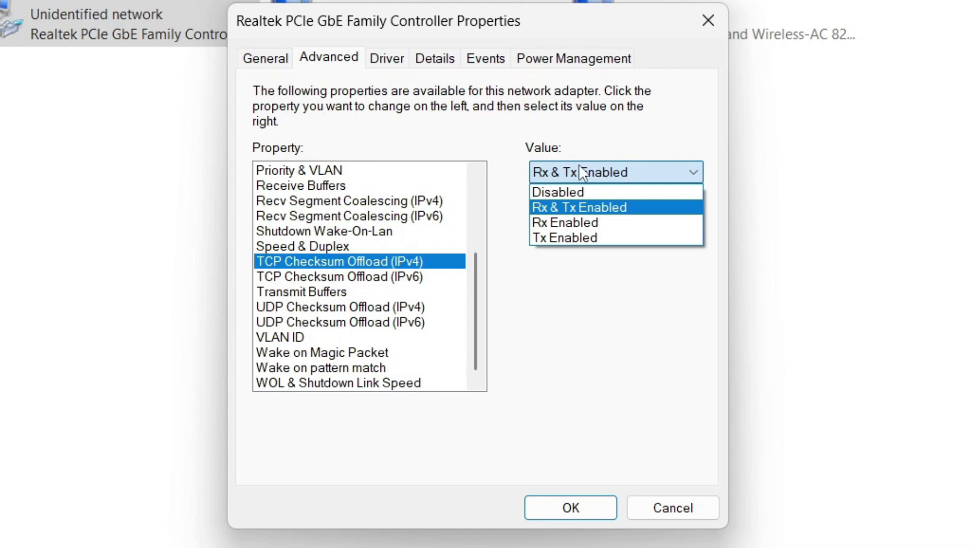
{"action": "left_click", "coordinate": [583, 319]}
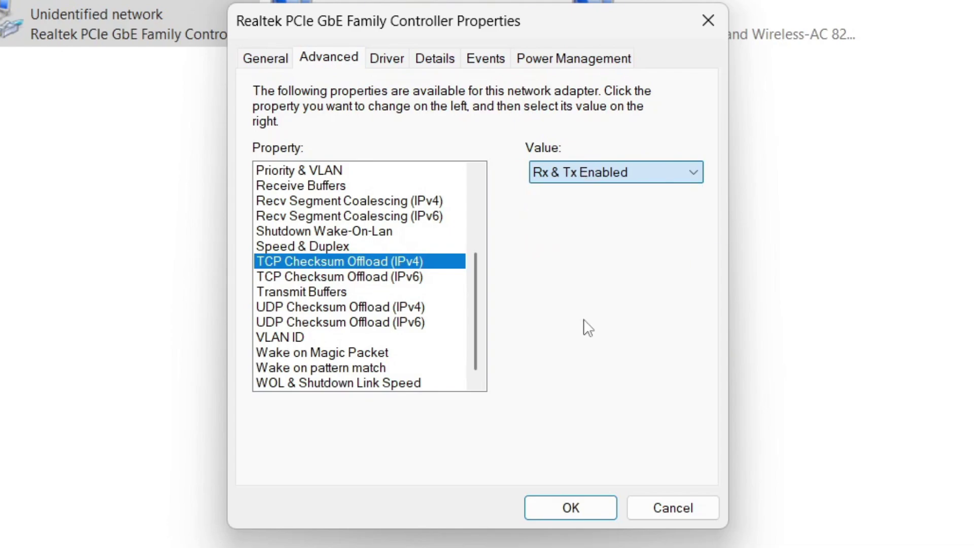
{"action": "left_click", "coordinate": [313, 293]}
{"action": "left_click_drag", "start_coordinate": [555, 171], "coordinate": [526, 176]}
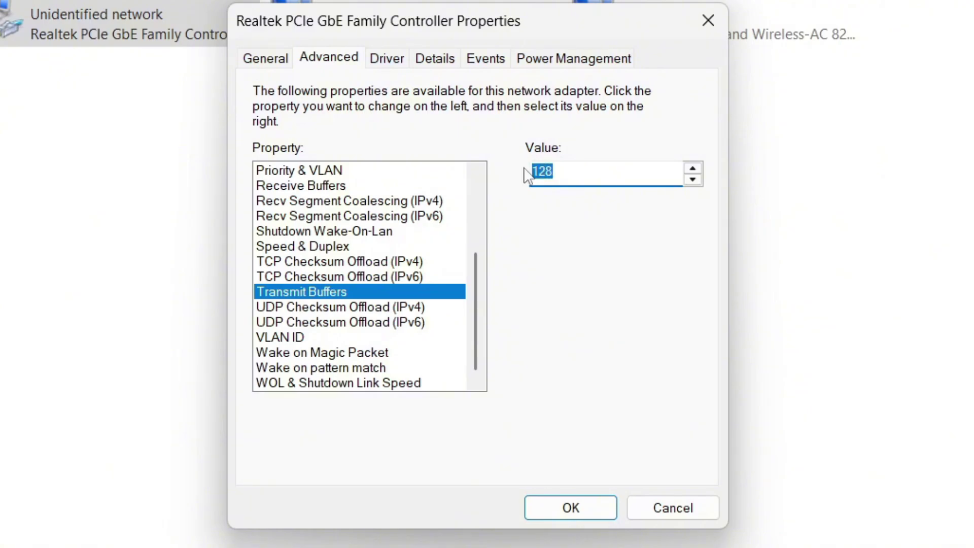
{"action": "type", "text": "2000"}
{"action": "key", "text": "Return"}
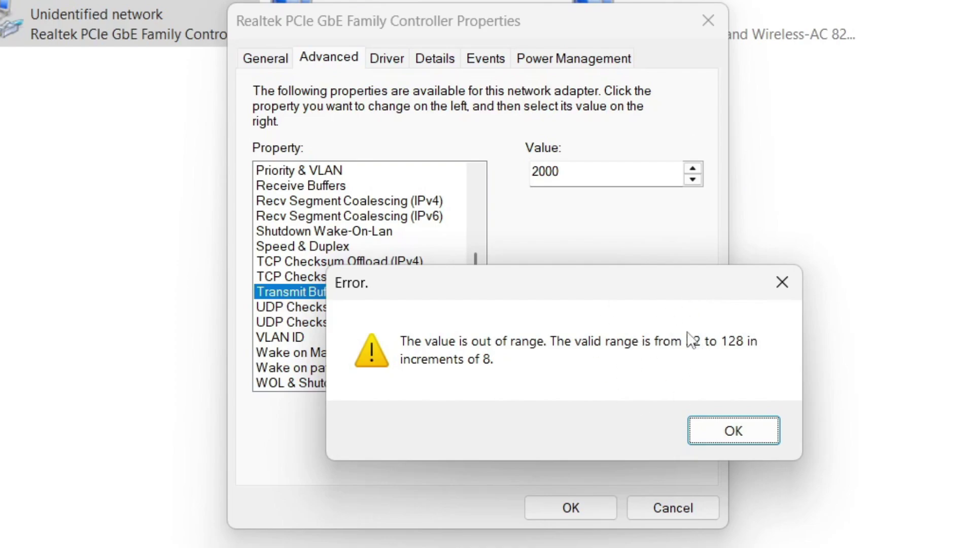
{"action": "left_click", "coordinate": [732, 429]}
{"action": "key", "text": "shift+Left"}
{"action": "key", "text": "shift+Left"}
{"action": "key", "text": "shift+Left"}
{"action": "key", "text": "shift+Left"}
{"action": "type", "text": "12"}
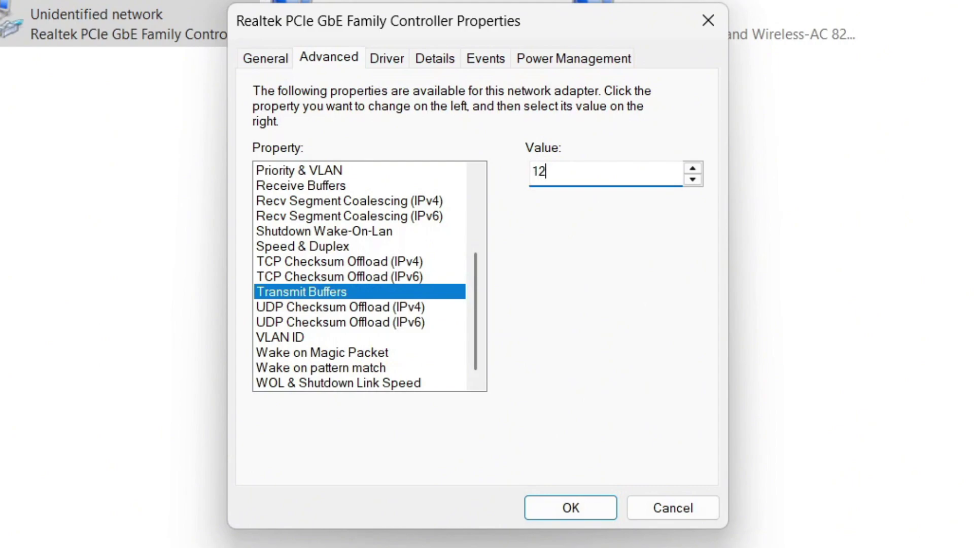
{"action": "type", "text": "8"}
{"action": "left_click", "coordinate": [318, 308]}
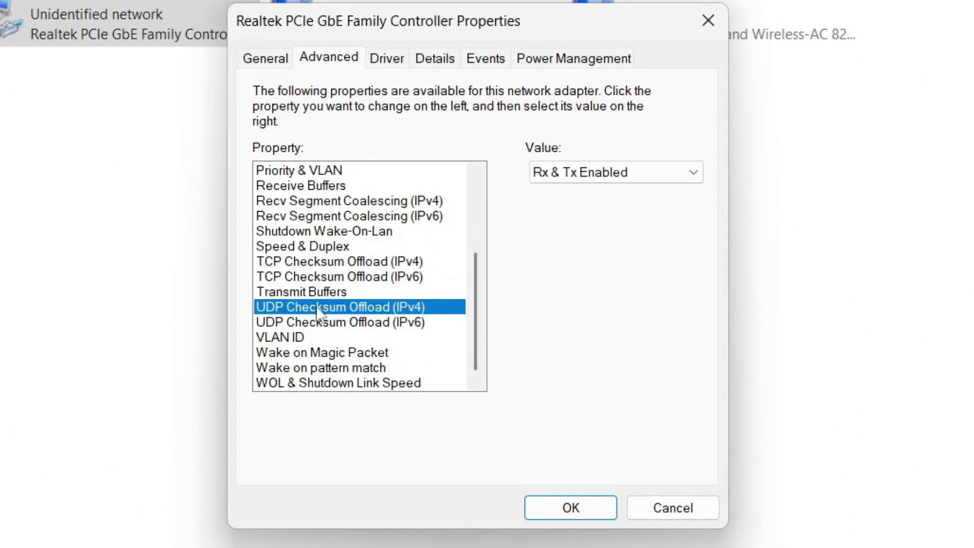
Step: Keep UDP Checksum Offload (IPv4) at Rx & Tx Enabled, review VLAN ID and Wake-on-LAN settings, and apply
{"action": "left_click", "coordinate": [591, 172]}
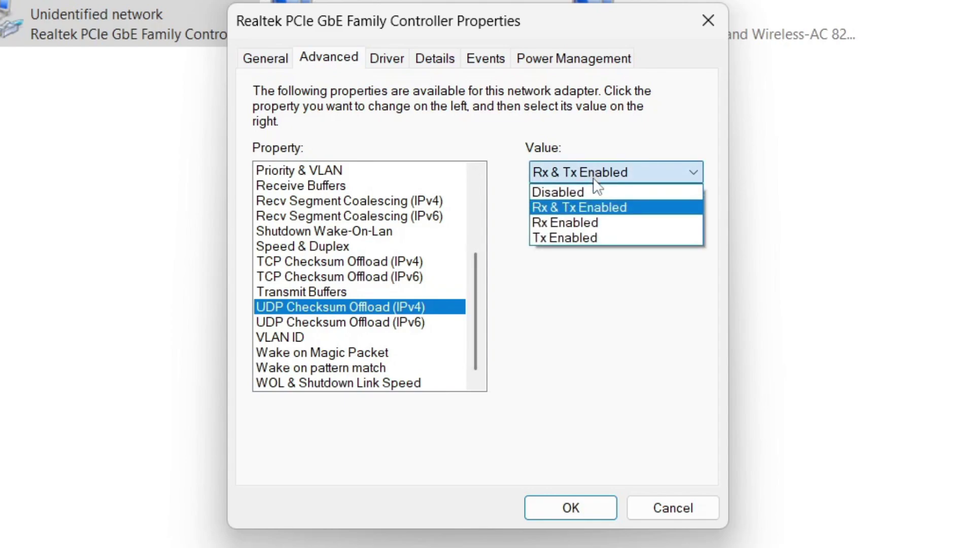
{"action": "left_click", "coordinate": [604, 316]}
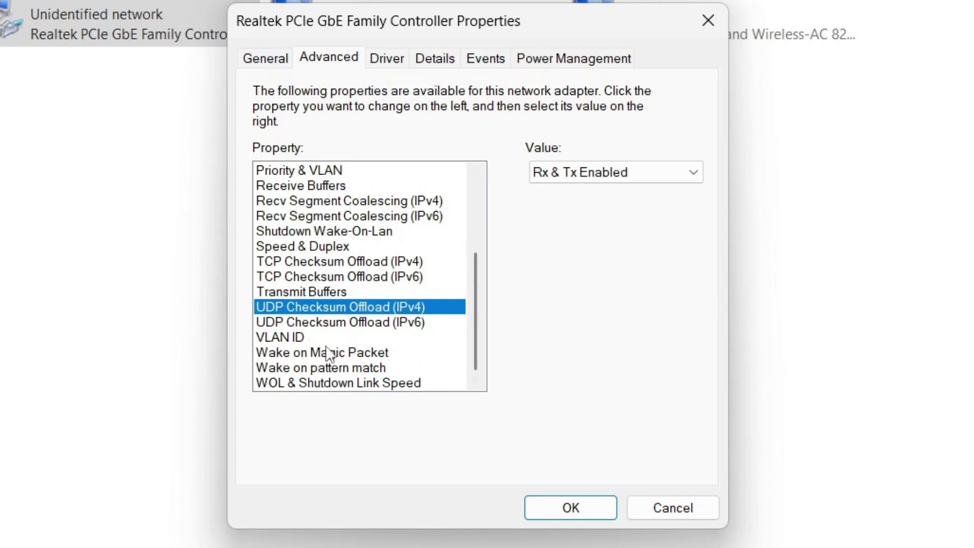
{"action": "left_click", "coordinate": [296, 340]}
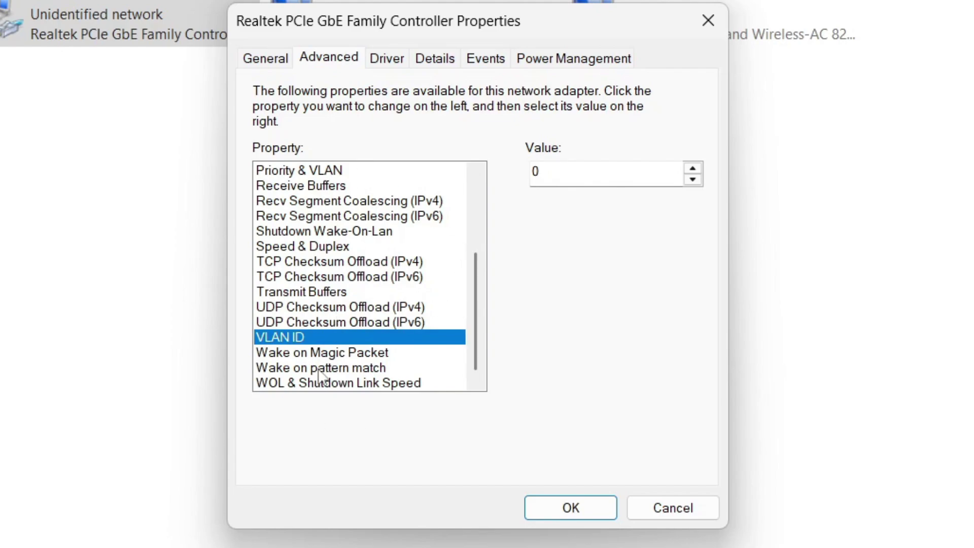
{"action": "left_click", "coordinate": [331, 353]}
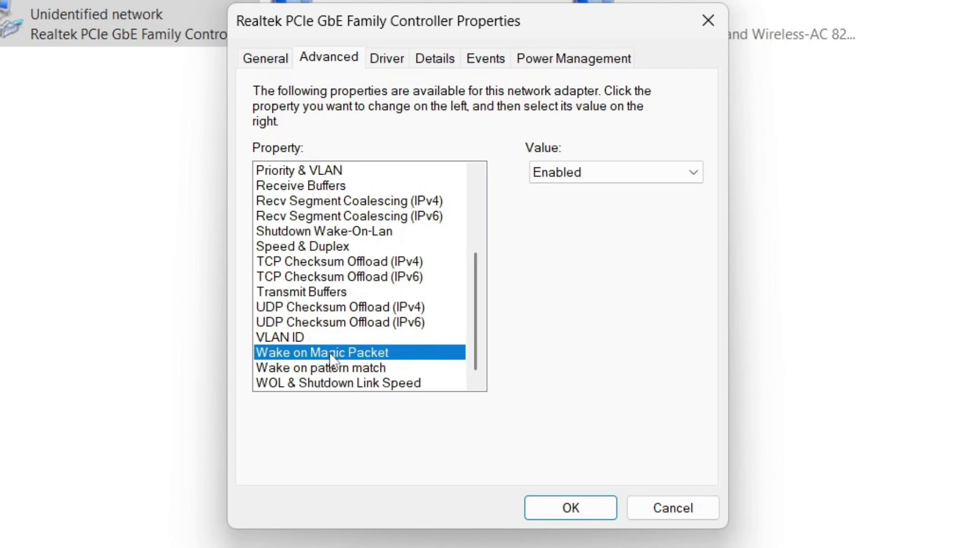
{"action": "left_click", "coordinate": [351, 368]}
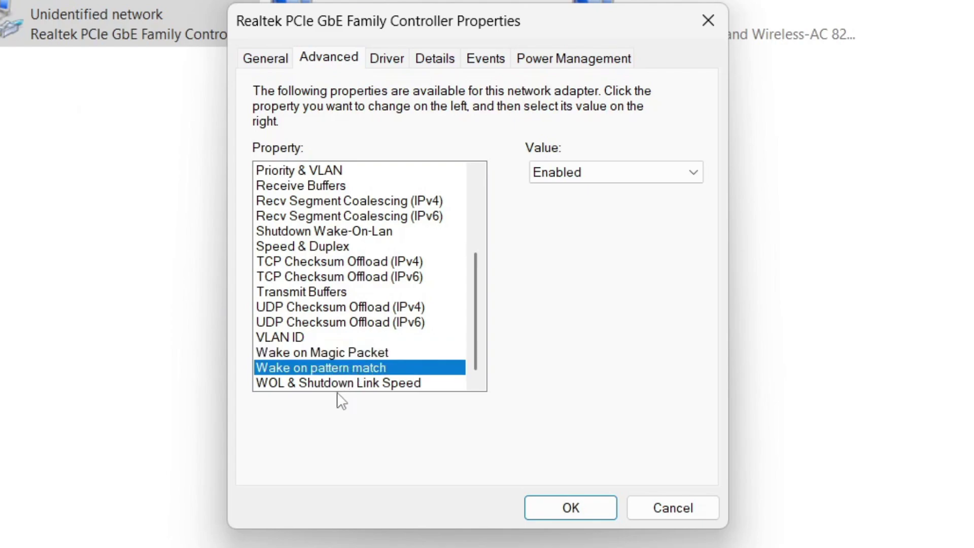
{"action": "left_click", "coordinate": [338, 383]}
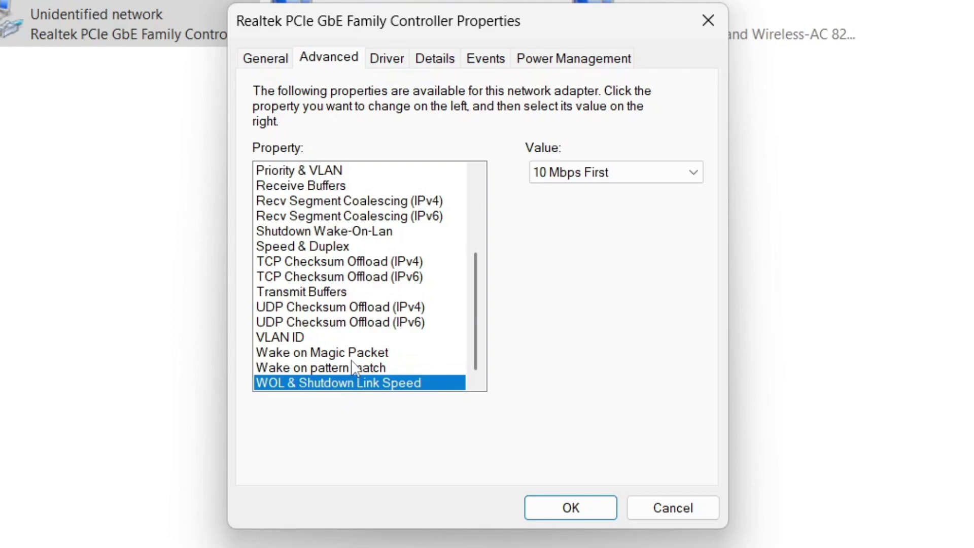
{"action": "left_click", "coordinate": [569, 505]}
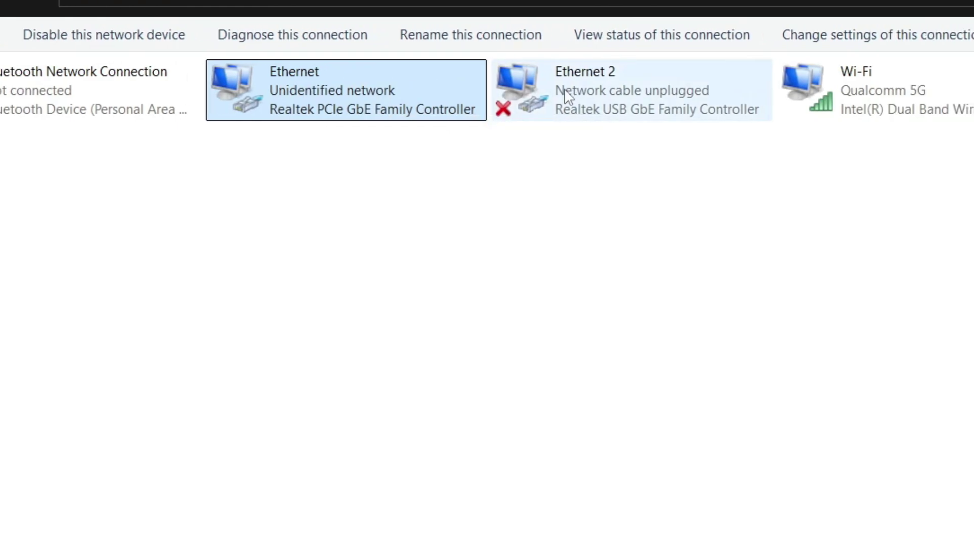
{"action": "left_click", "coordinate": [723, 154]}
{"action": "right_click", "coordinate": [553, 111]}
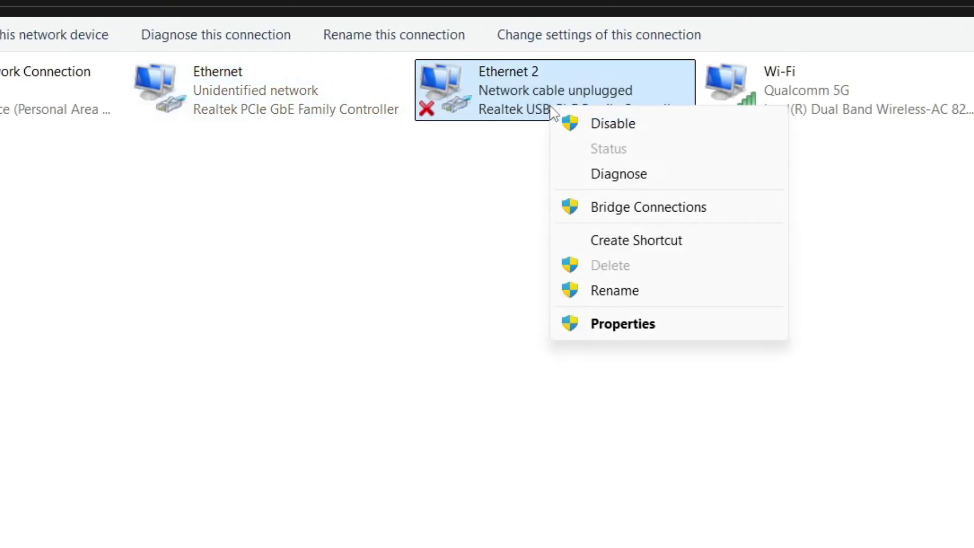
{"action": "left_click", "coordinate": [620, 324]}
{"action": "left_click", "coordinate": [220, 179]}
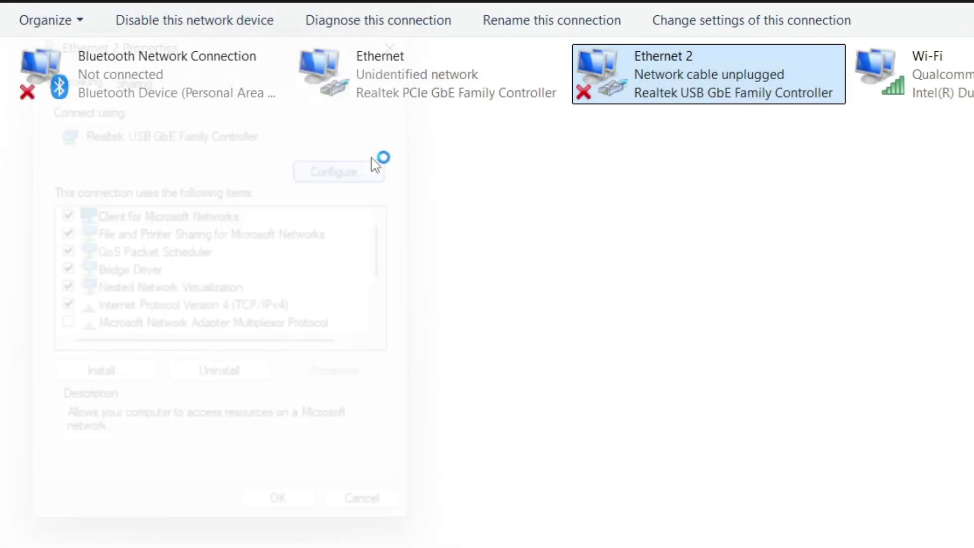
{"action": "left_click", "coordinate": [241, 81]}
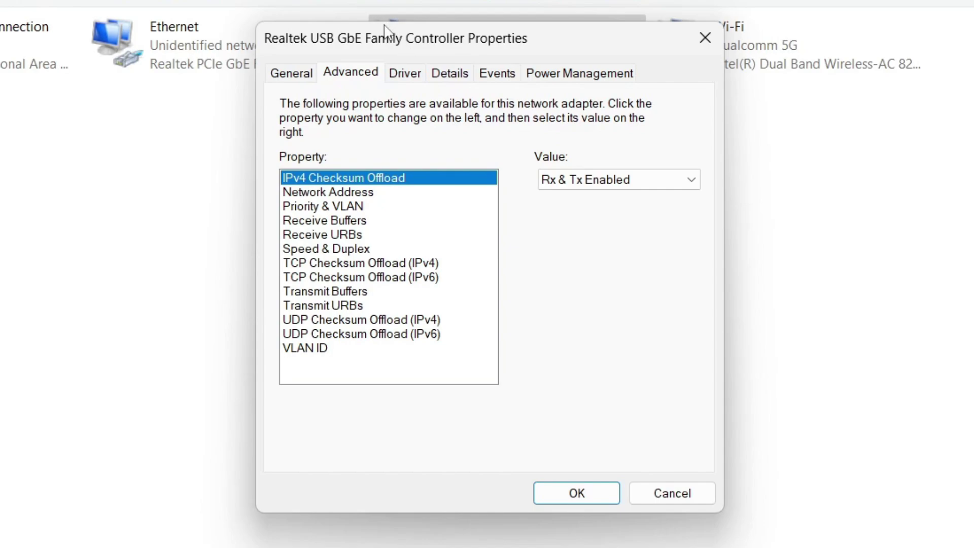
{"action": "left_click_drag", "start_coordinate": [398, 48], "coordinate": [558, 45]}
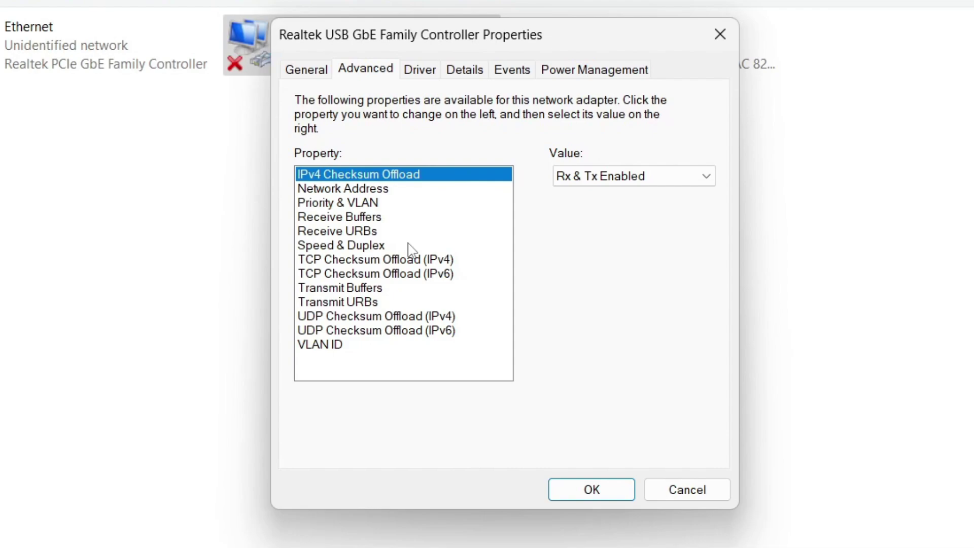
{"action": "left_click_drag", "start_coordinate": [430, 43], "coordinate": [373, 174]}
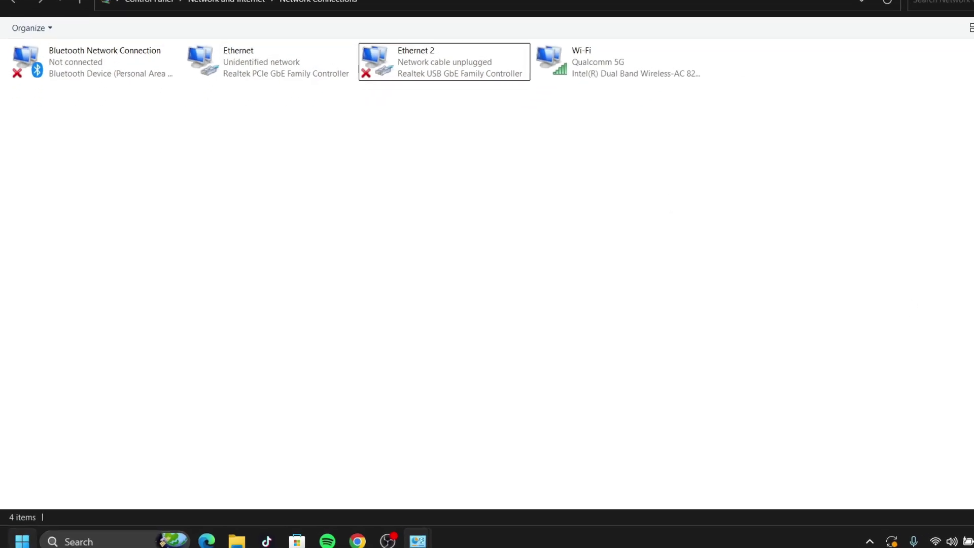
Step: Bring up the Start menu's power options to restart the PC
{"action": "key", "text": "super"}
{"action": "left_click", "coordinate": [422, 478]}
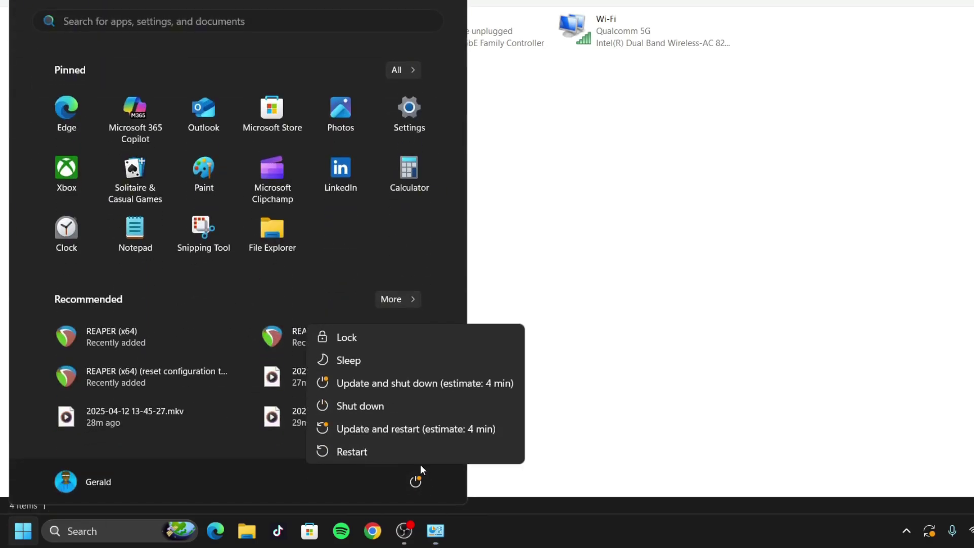